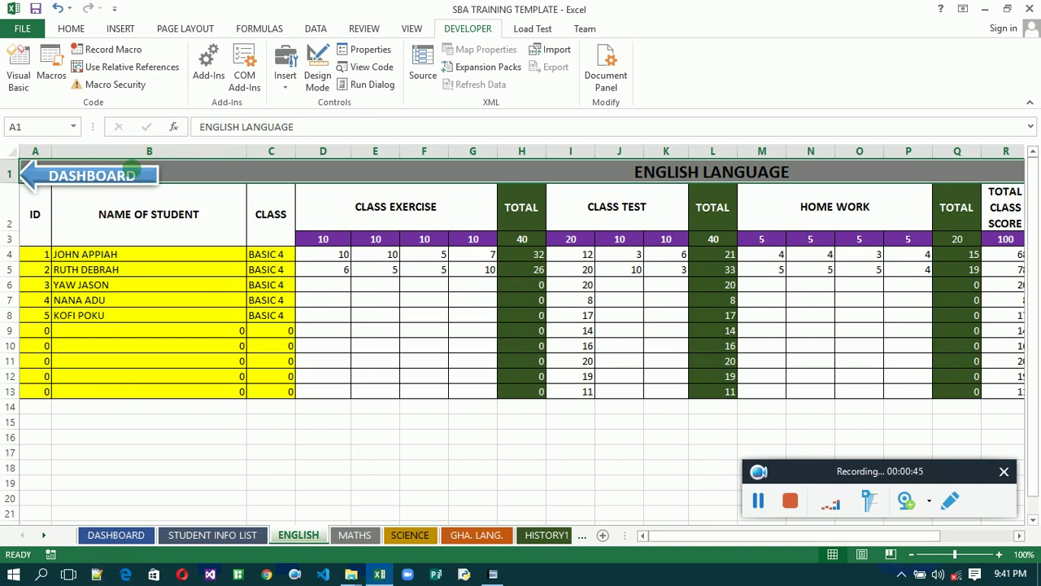
- Select the DASHBOARD arrow shape above the ENGLISH sheet's student score table
left_click(140, 182, "ctrl")
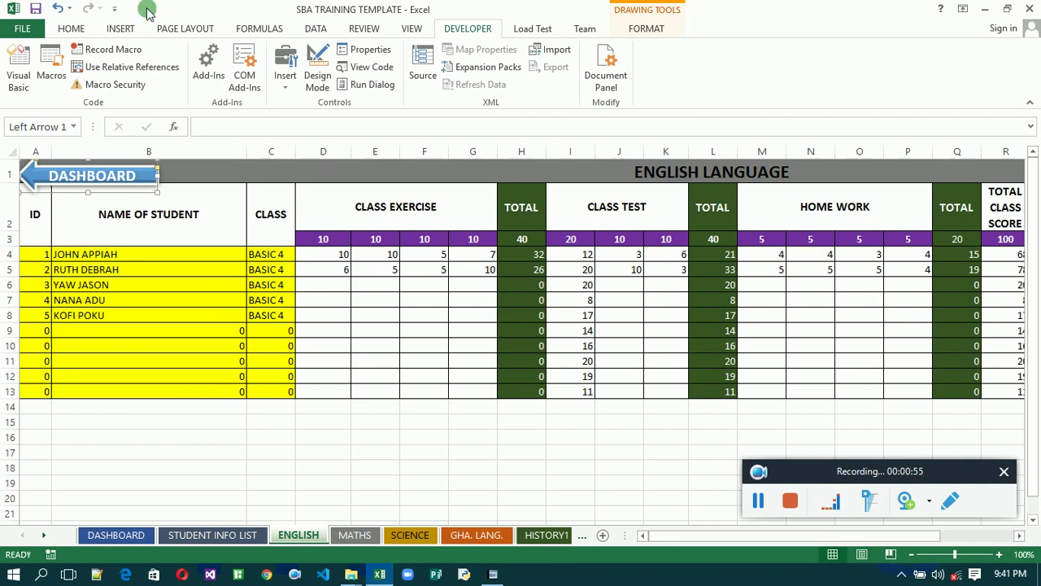
- Hyperlink the ENGLISH arrow to DASHBOARD cell A1 via Place in This Document, then follow it
left_click(114, 31)
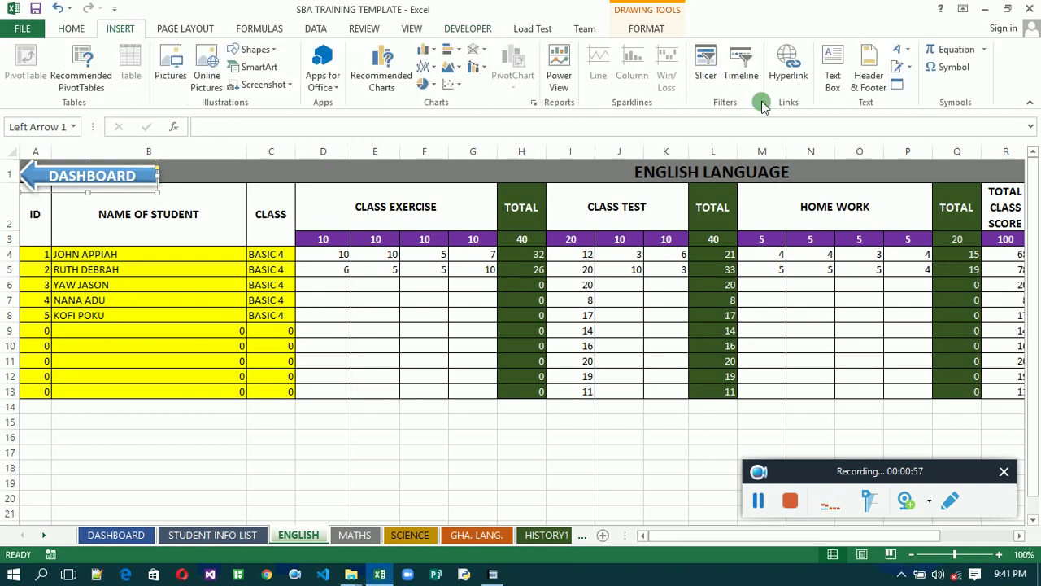
left_click(788, 81)
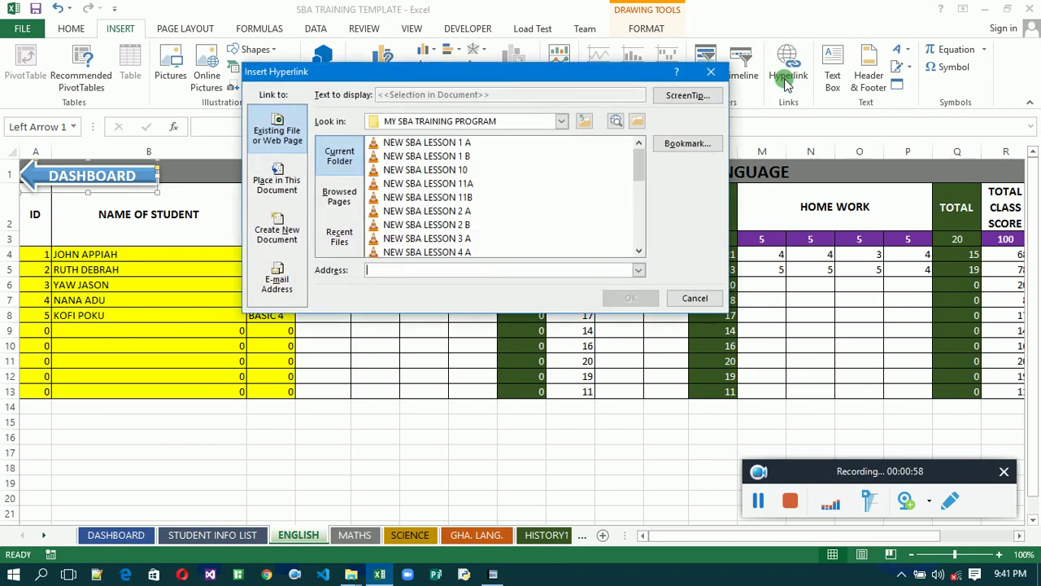
left_click(286, 186)
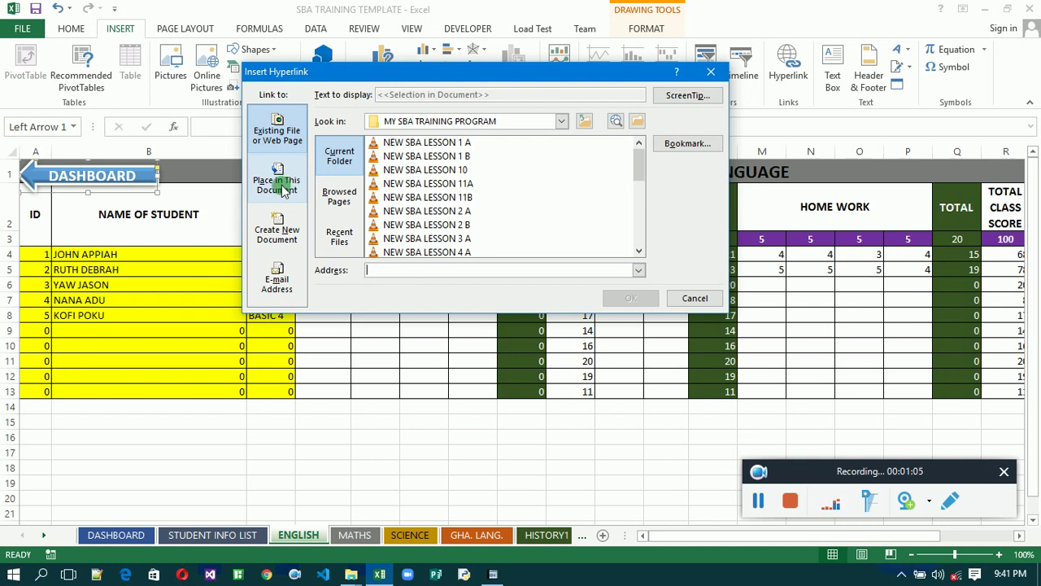
left_click(282, 186)
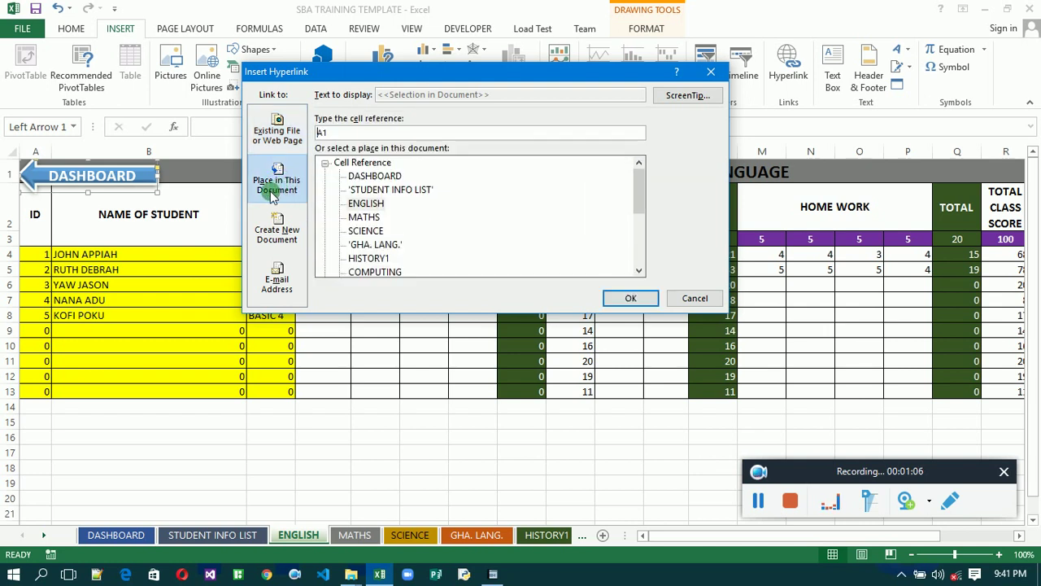
left_click(377, 177)
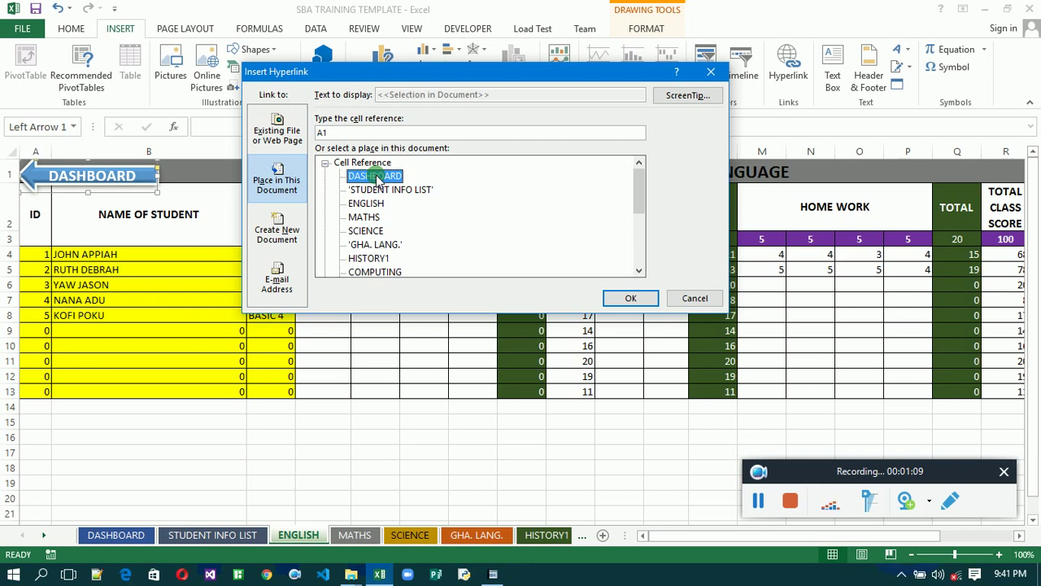
left_click(651, 300)
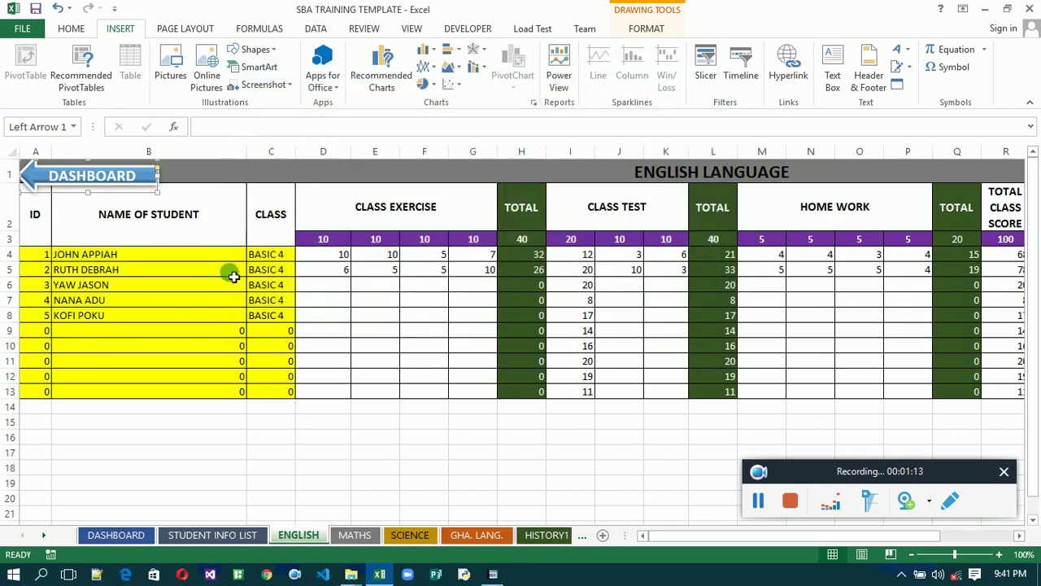
left_click(199, 231)
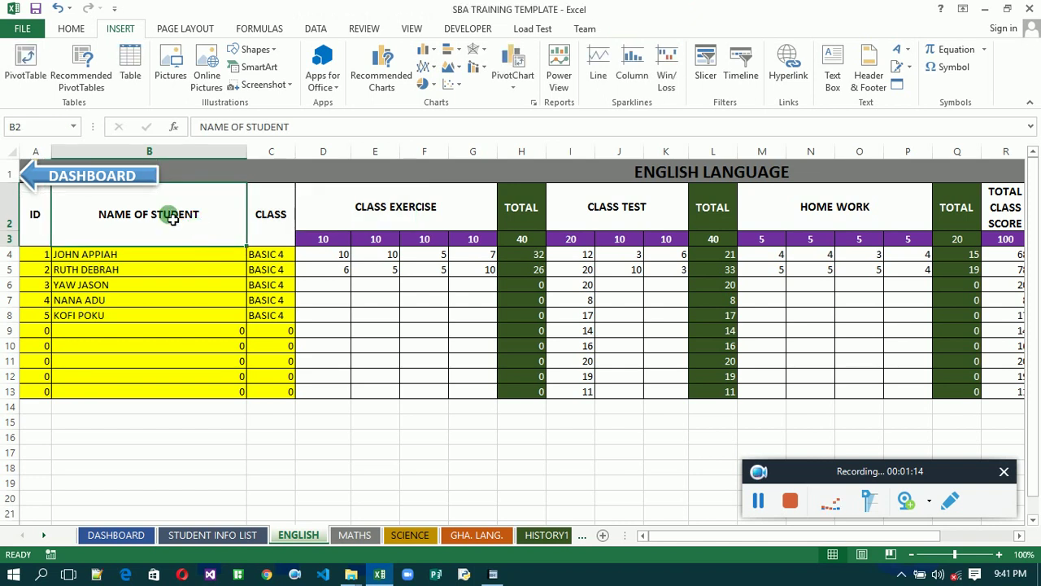
left_click(120, 176)
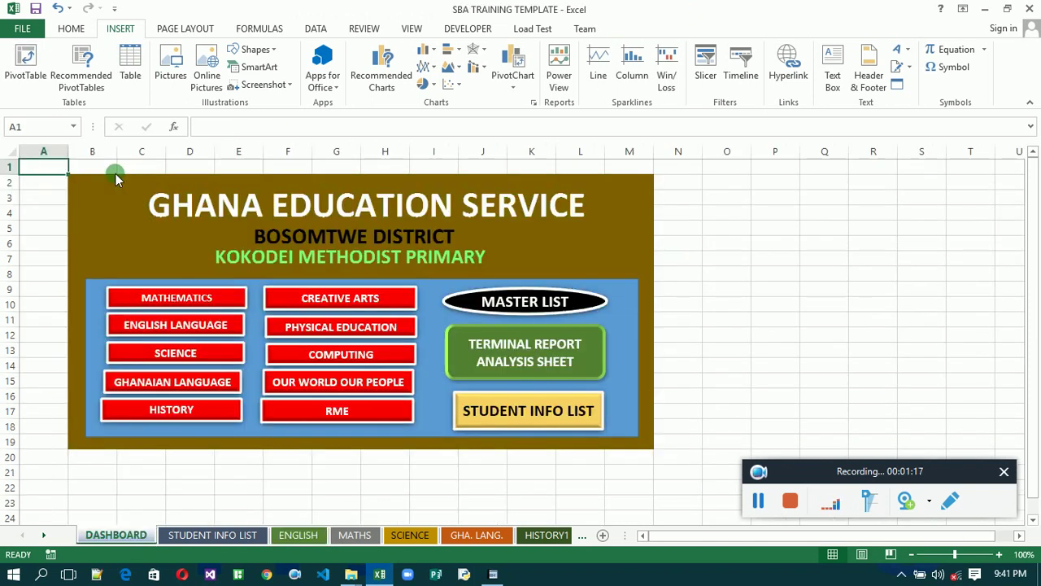
- From the dashboard, open MATHEMATICS and hyperlink its DASHBOARD arrow to the DASHBOARD sheet
left_click(193, 300)
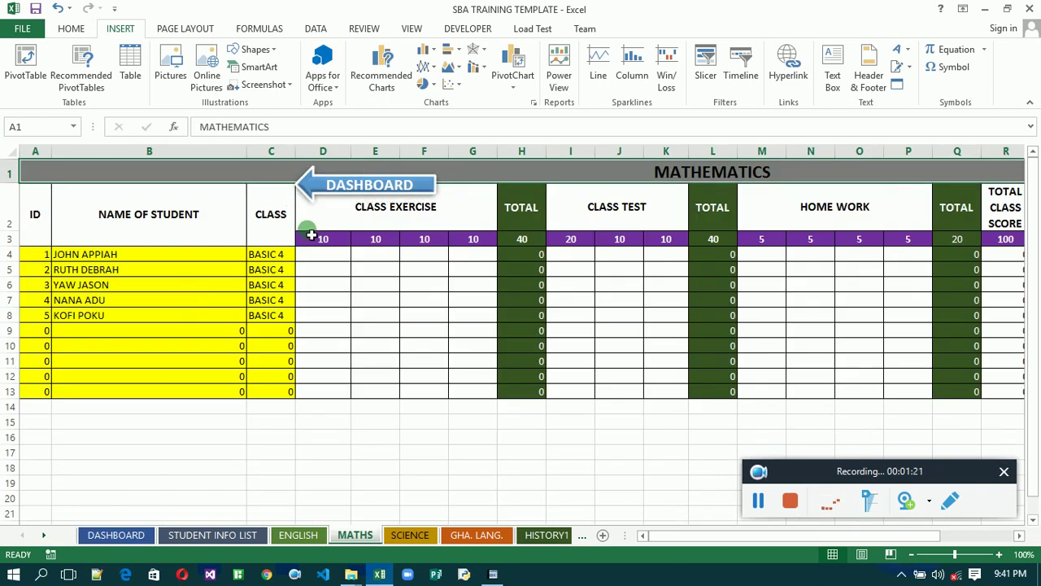
left_click(349, 191, "ctrl")
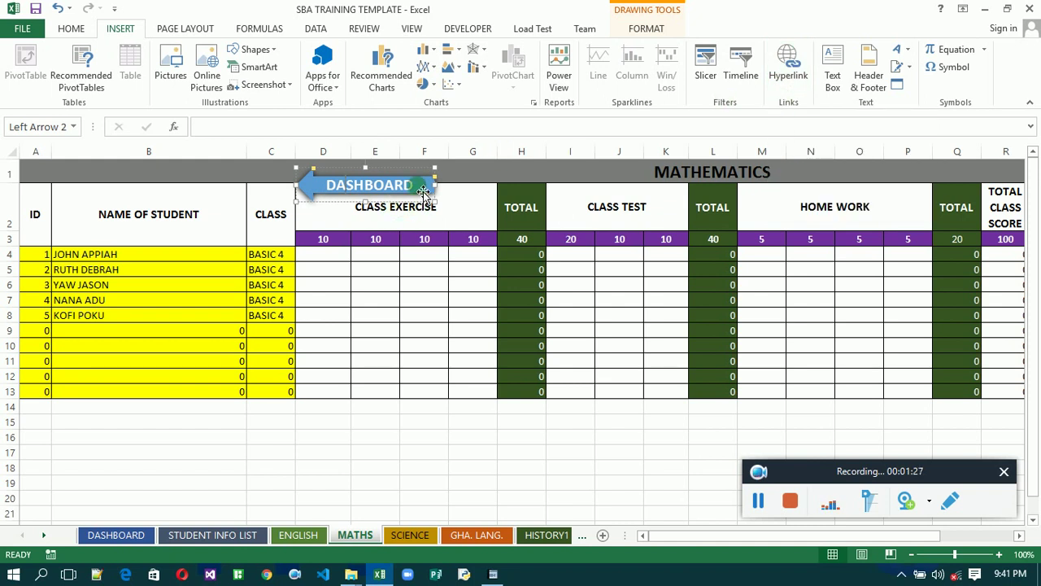
left_click(786, 76)
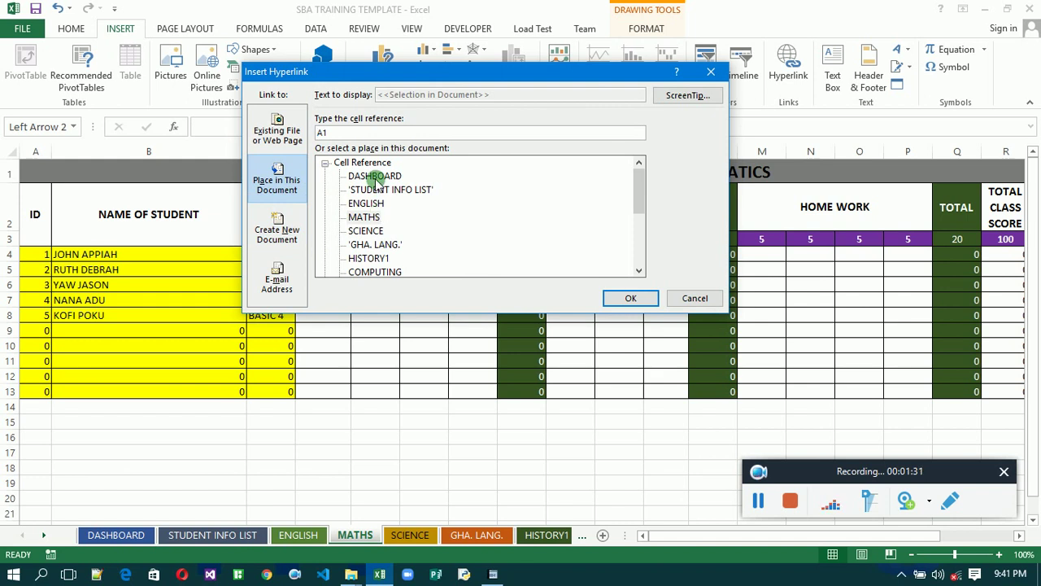
left_click(376, 177)
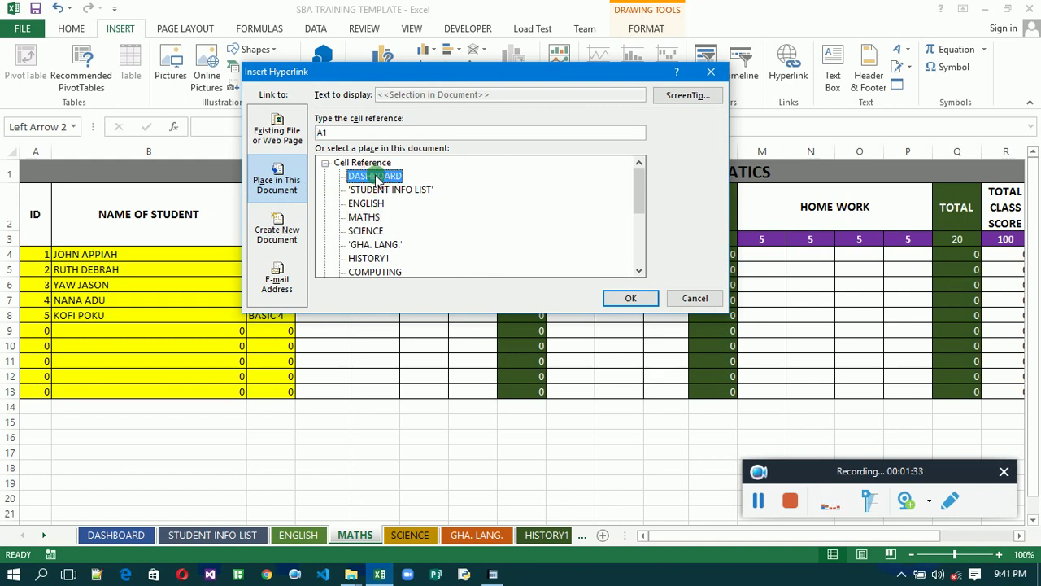
double_click(377, 176)
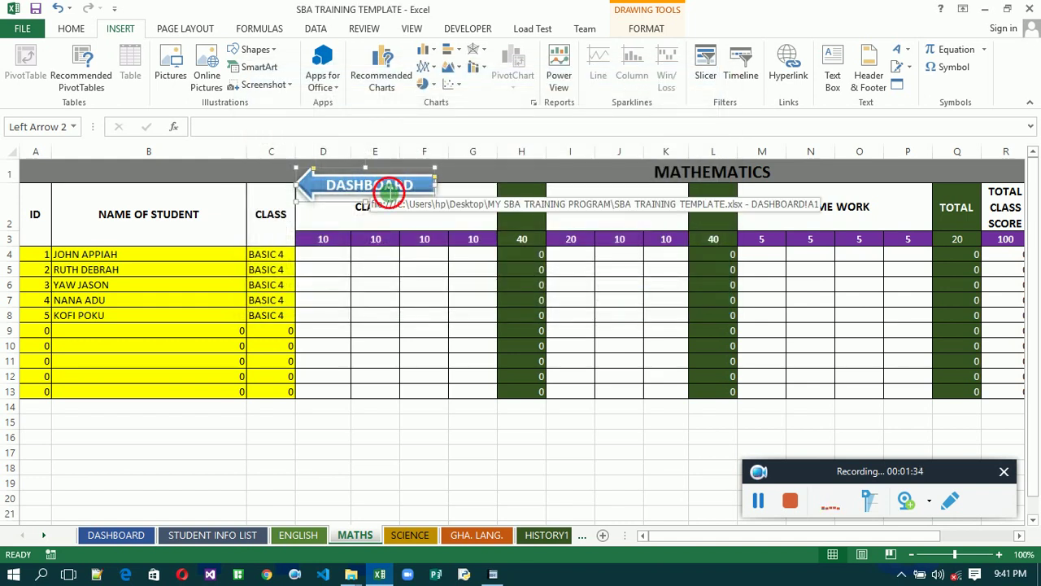
- Test that the MATHS and ENGLISH arrows both return to the DASHBOARD sheet
left_click(377, 238)
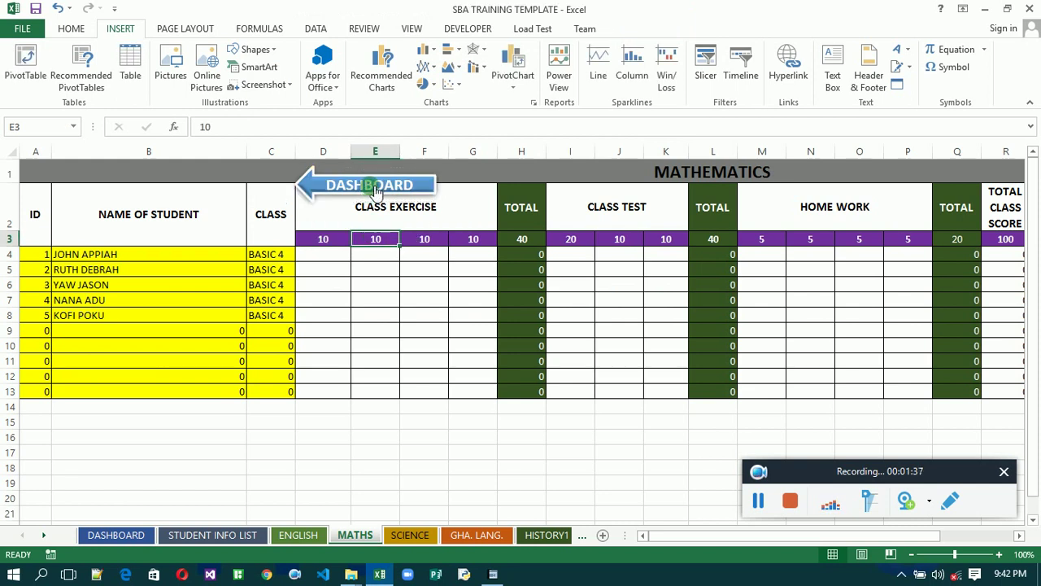
left_click(370, 185)
left_click(190, 327)
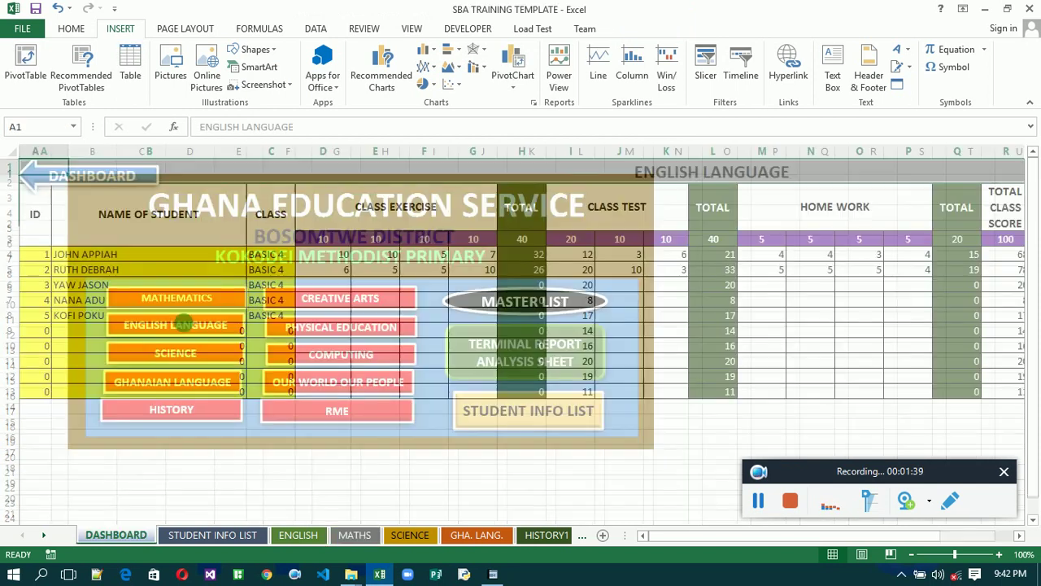
left_click(93, 174)
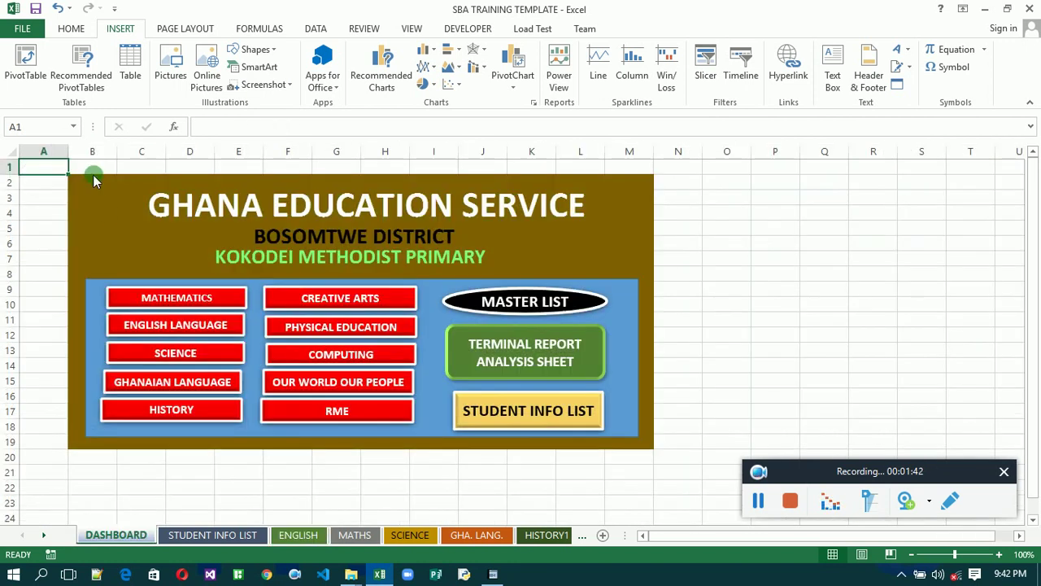
- Link the SCIENCE sheet's DASHBOARD arrow to the DASHBOARD sheet and test it
left_click(175, 355)
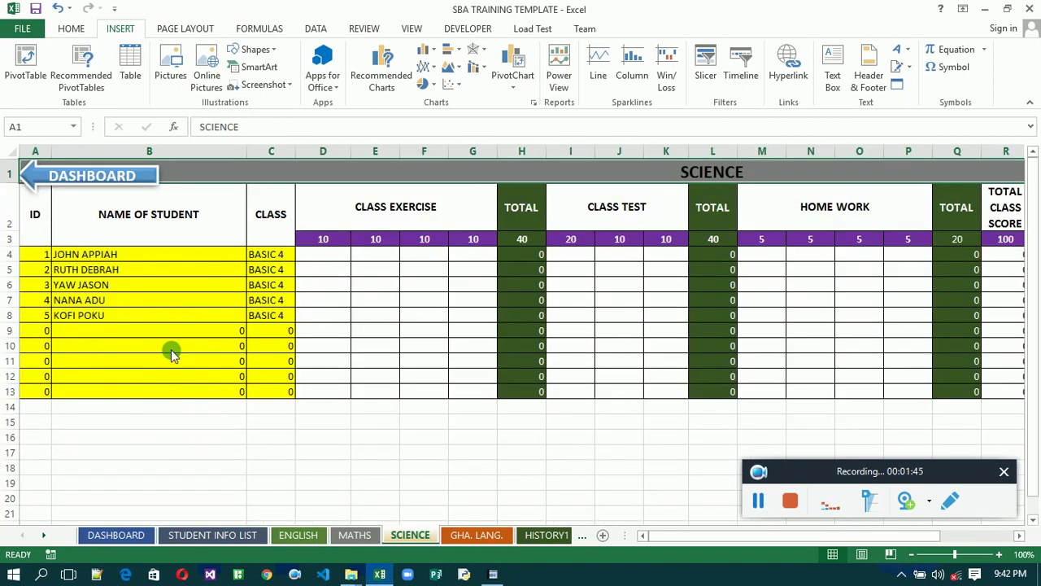
left_click(113, 186, "ctrl")
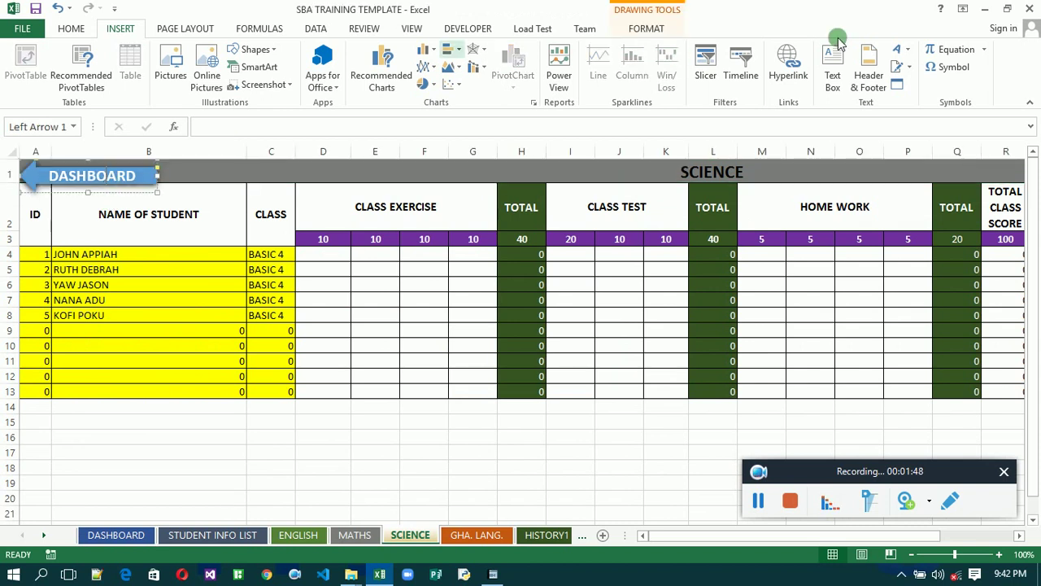
left_click(805, 65)
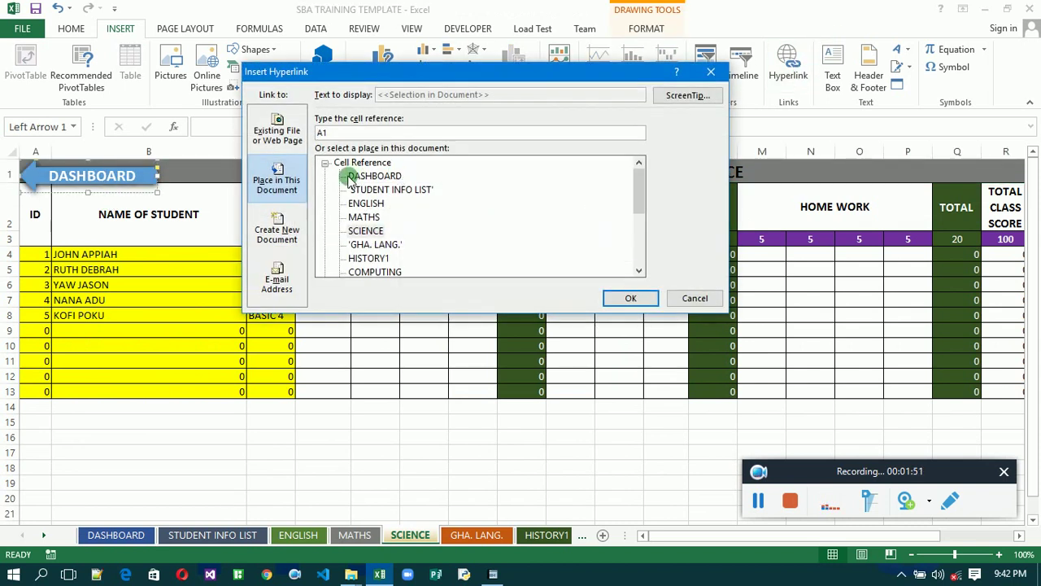
left_click(375, 177)
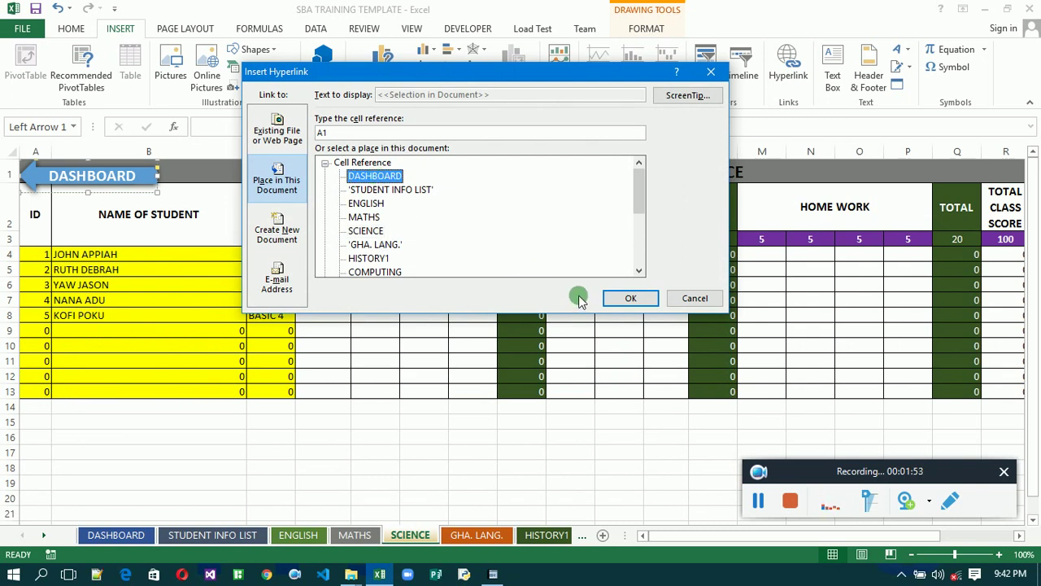
left_click(618, 298)
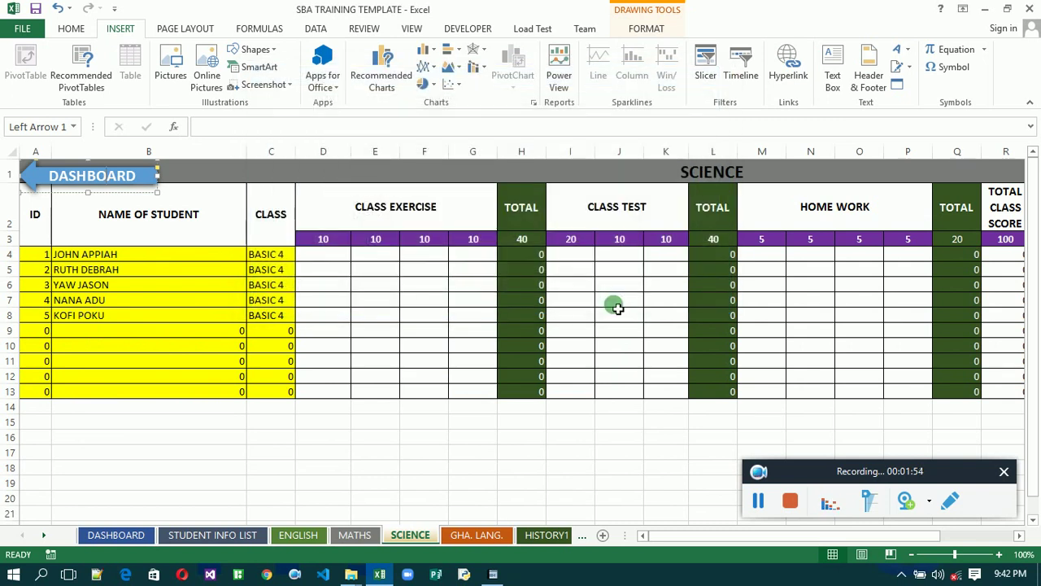
left_click(122, 242)
left_click(108, 179)
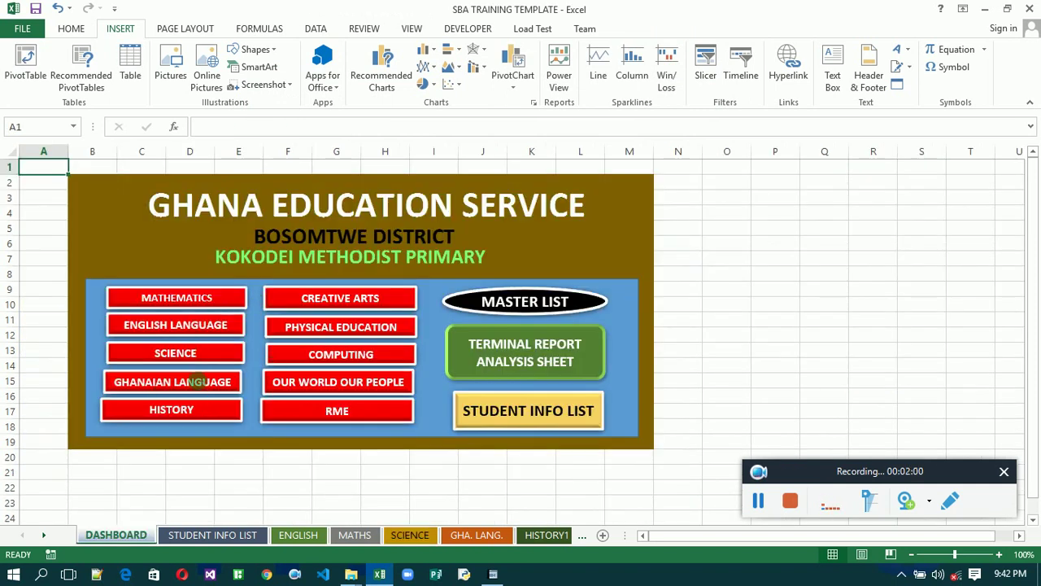
- Link the GHA. LANG. sheet's DASHBOARD arrow to the DASHBOARD sheet, then go to HISTORY1
left_click(199, 381)
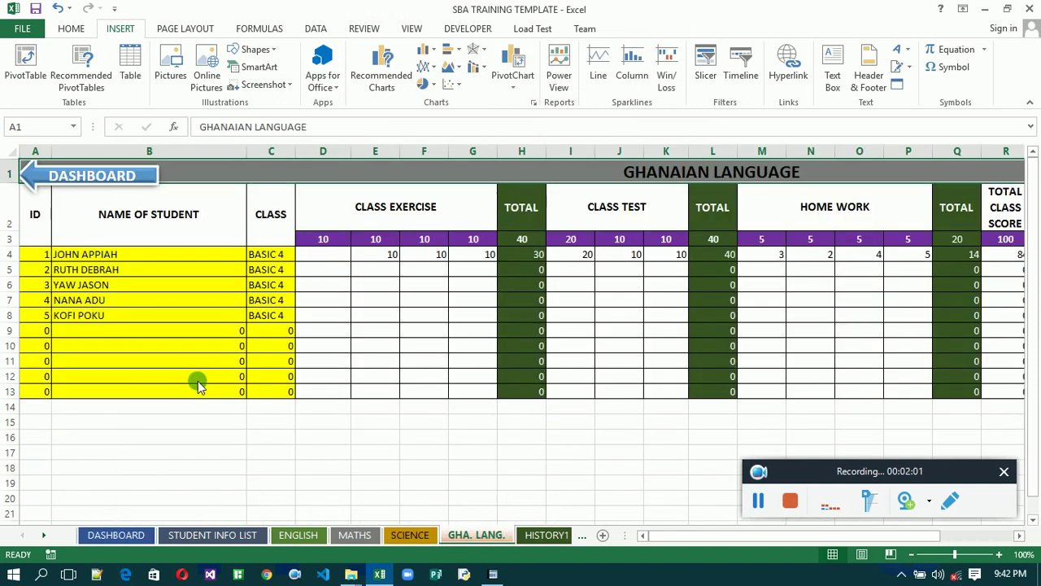
left_click(113, 185, "ctrl")
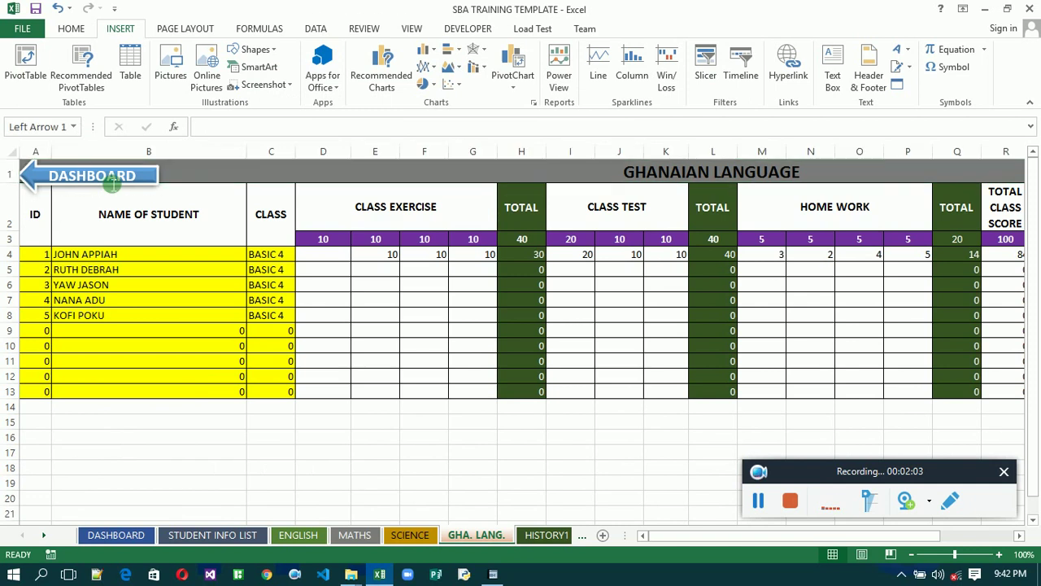
left_click(785, 72)
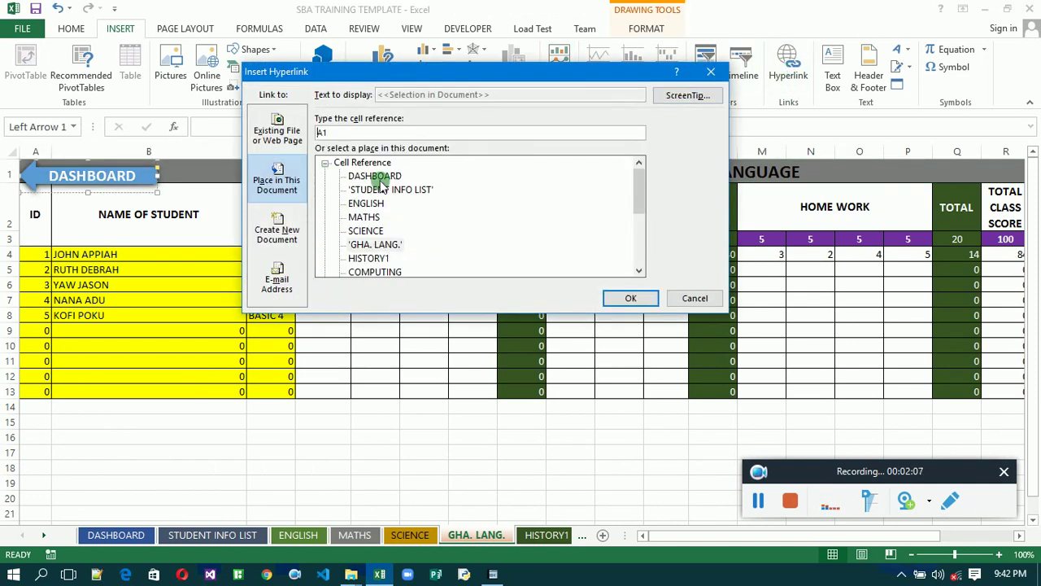
double_click(383, 177)
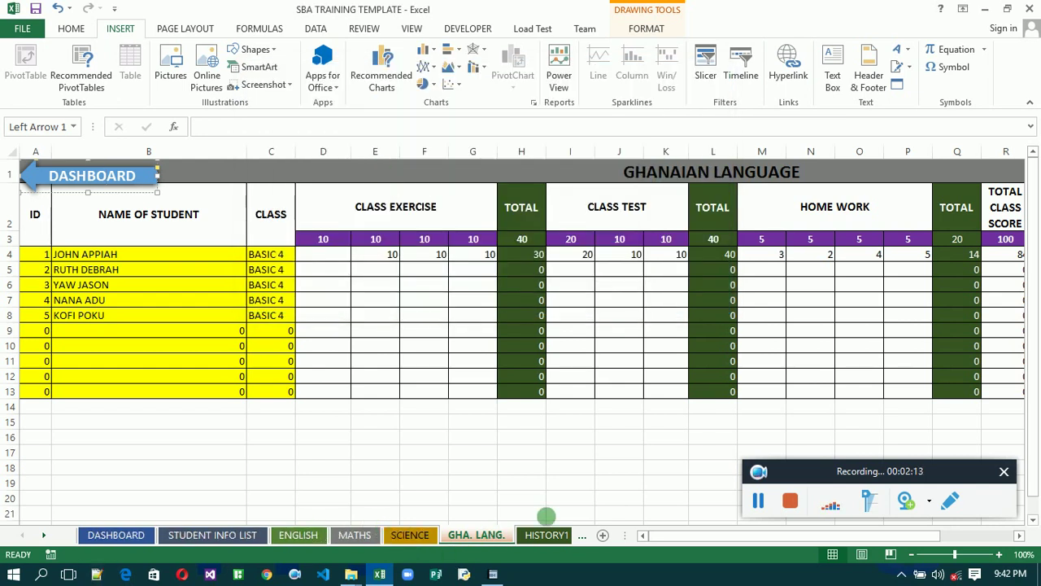
left_click(547, 536)
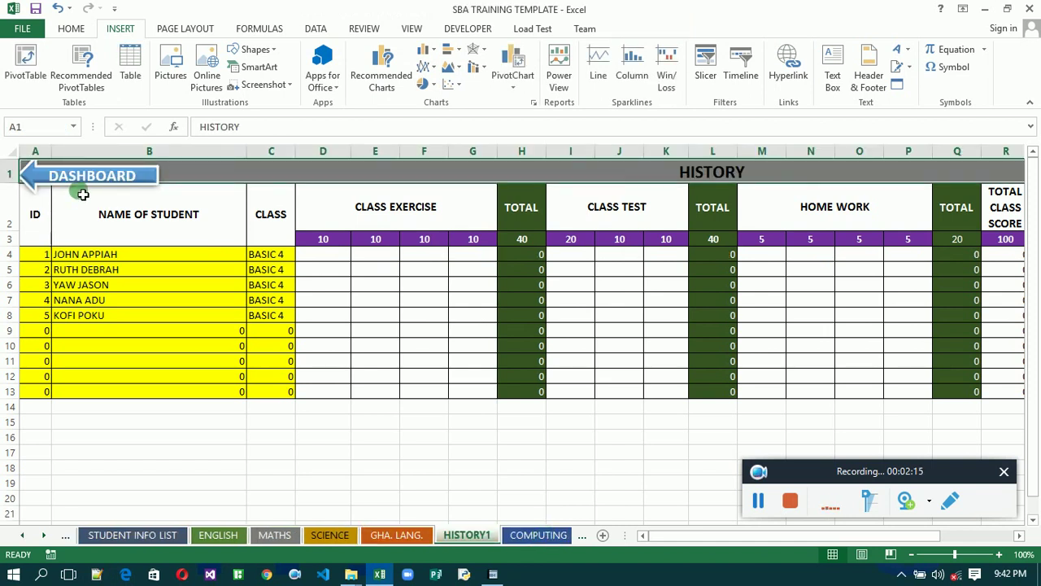
- Hyperlink the HISTORY1 sheet's DASHBOARD arrow to the DASHBOARD sheet
left_click_drag(92, 177, 169, 147)
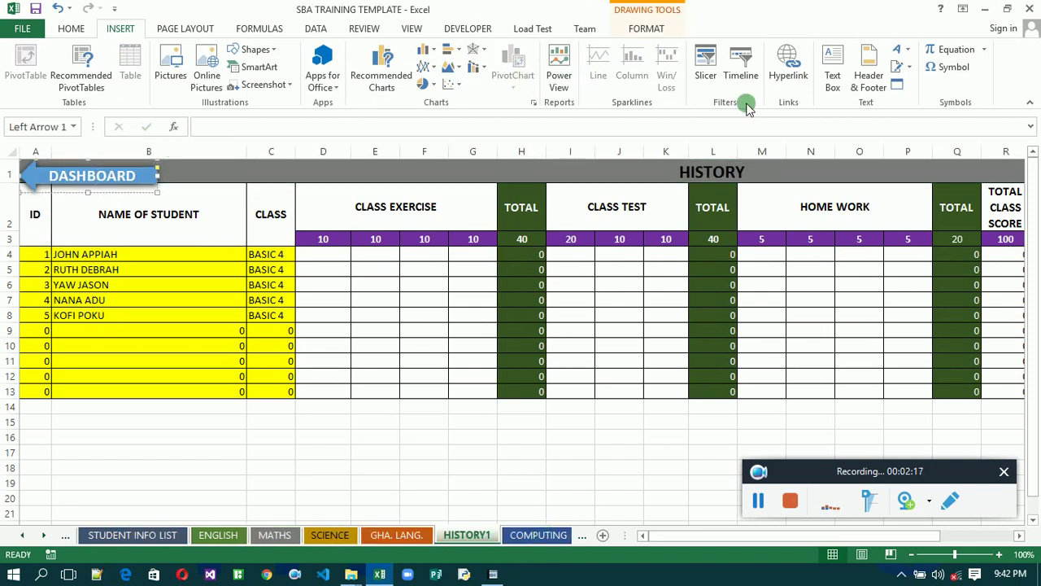
left_click(795, 76)
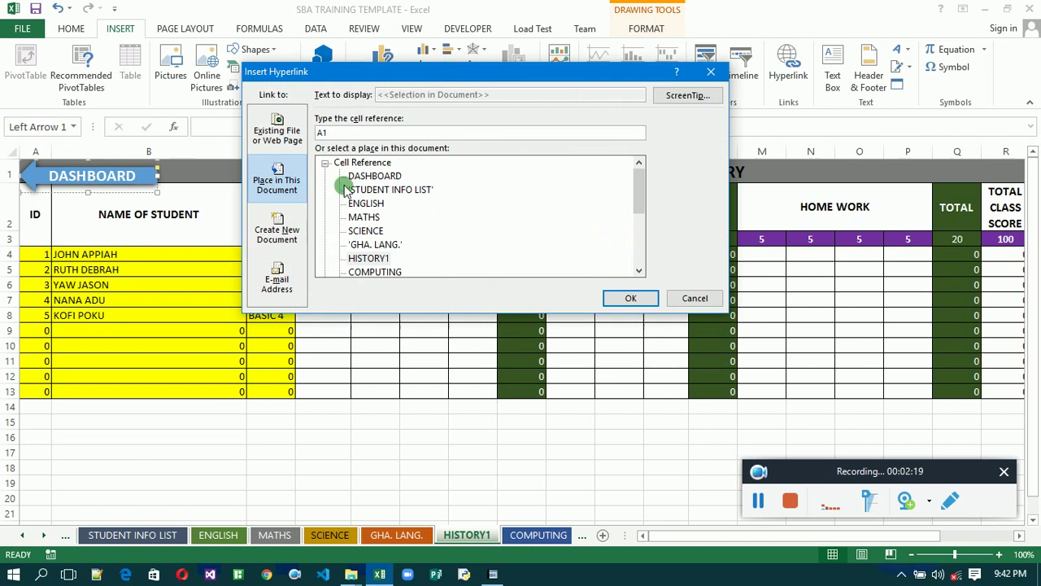
left_click(370, 177)
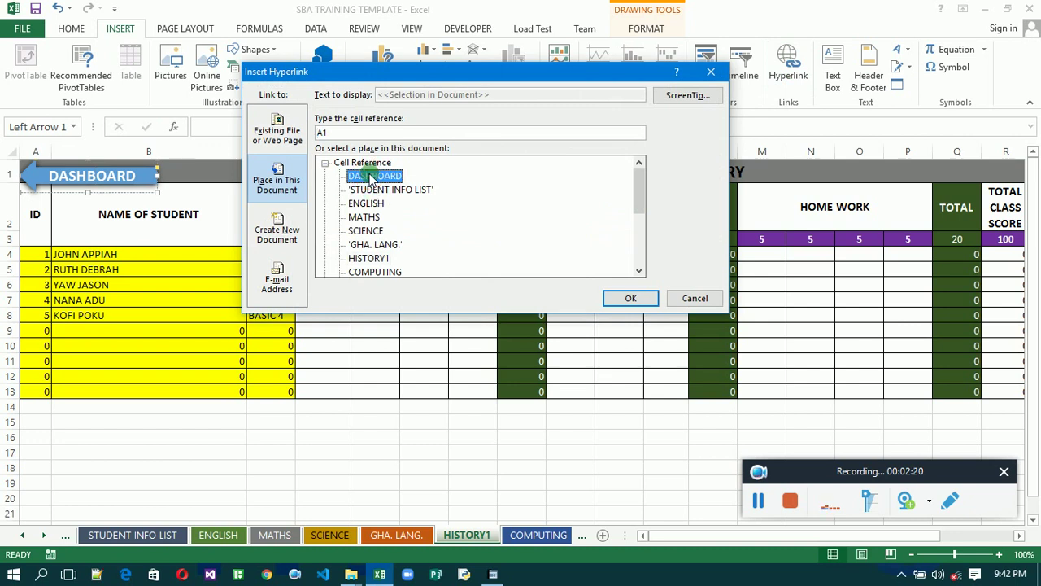
left_click(623, 298)
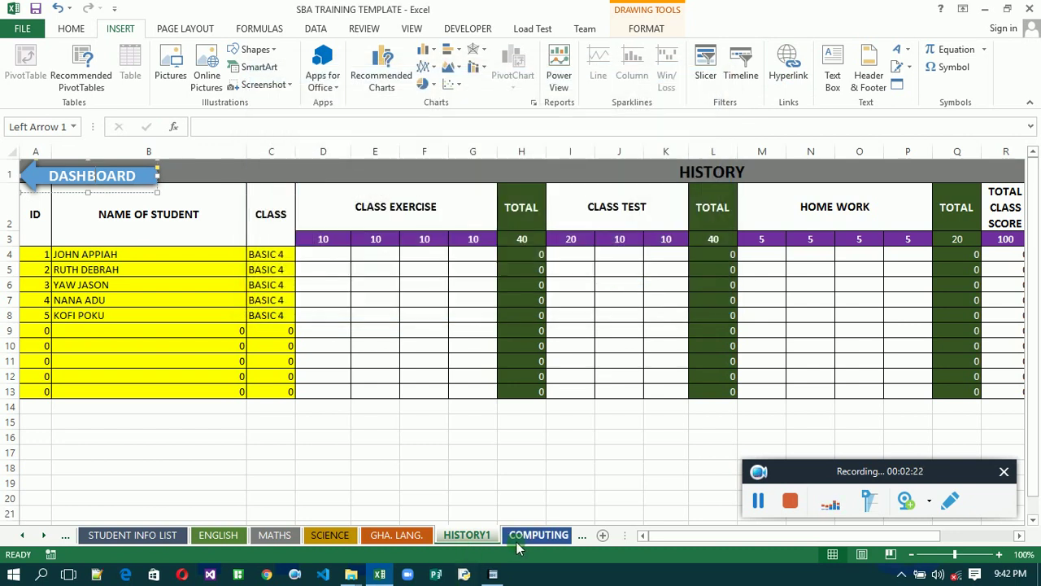
- Hyperlink the COMPUTING sheet's DASHBOARD arrow to the DASHBOARD sheet, then go to RME
left_click(521, 535)
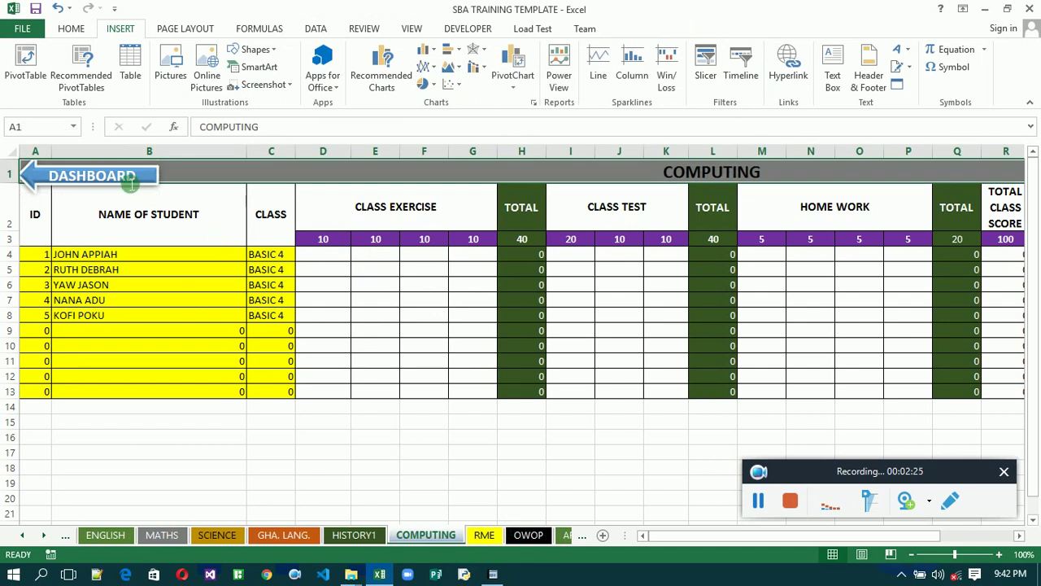
left_click(137, 182, "ctrl")
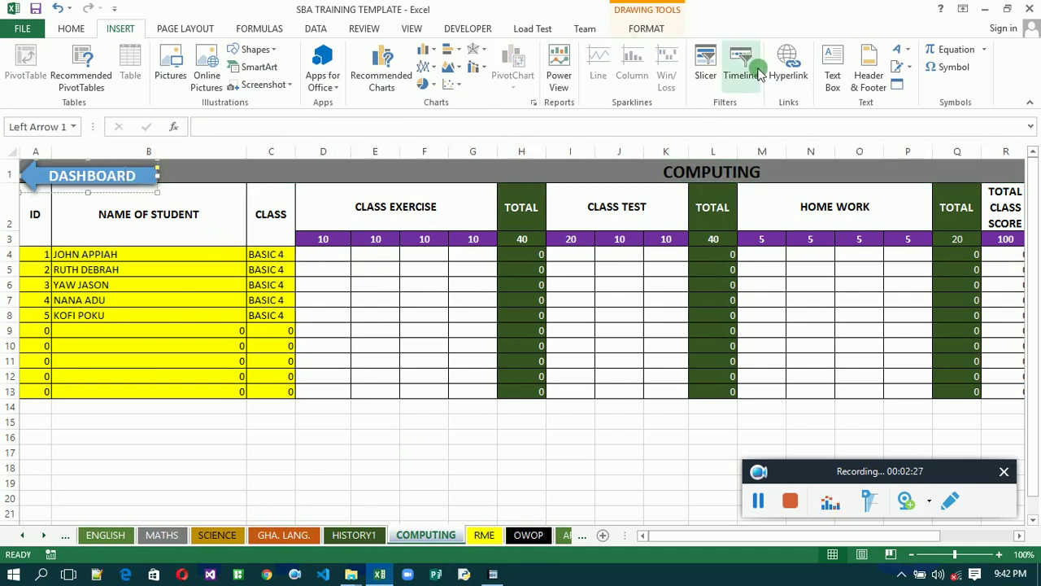
left_click(783, 75)
left_click(276, 181)
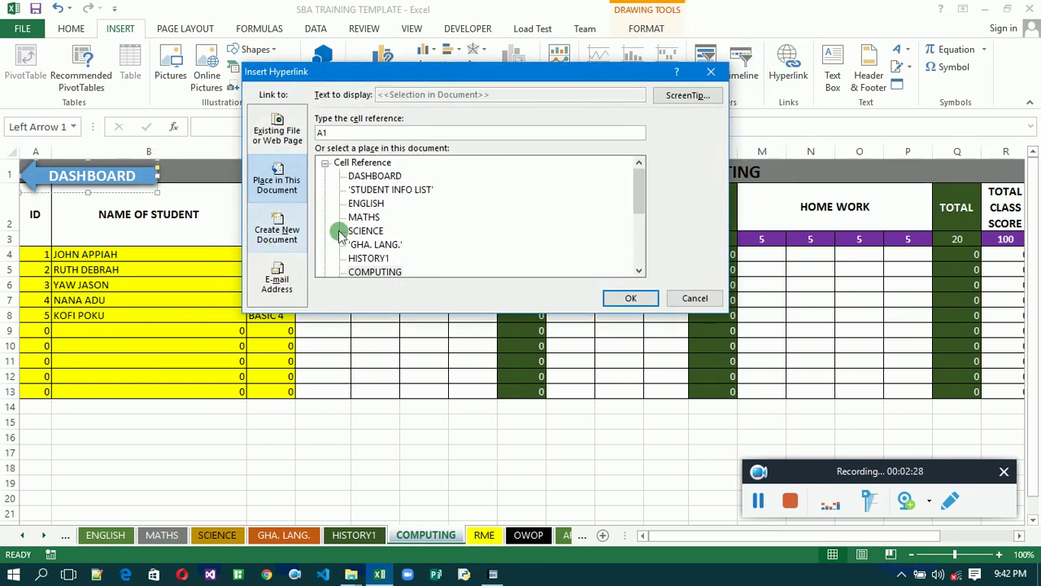
left_click(378, 176)
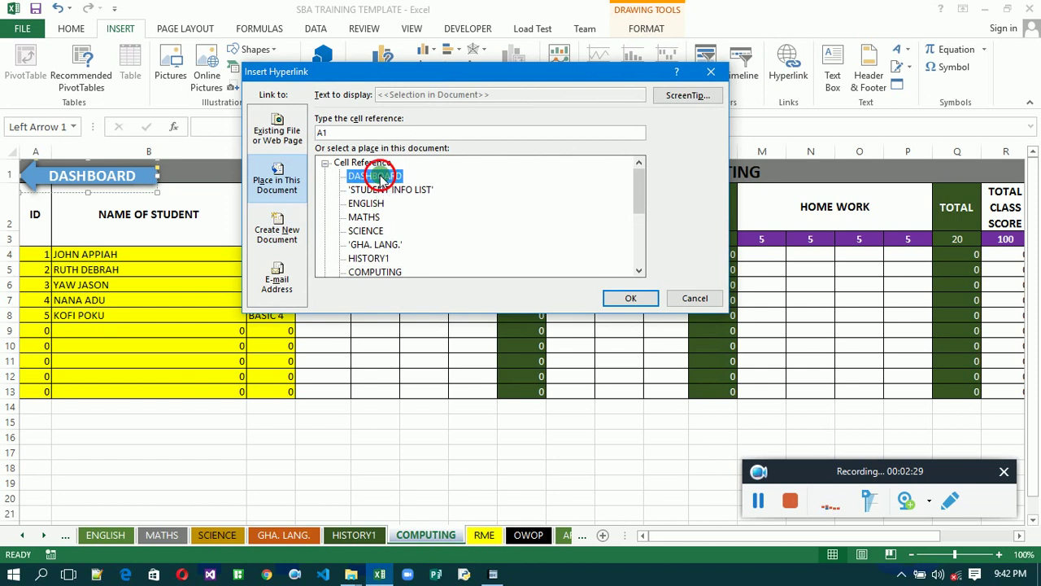
left_click(629, 299)
left_click(484, 535)
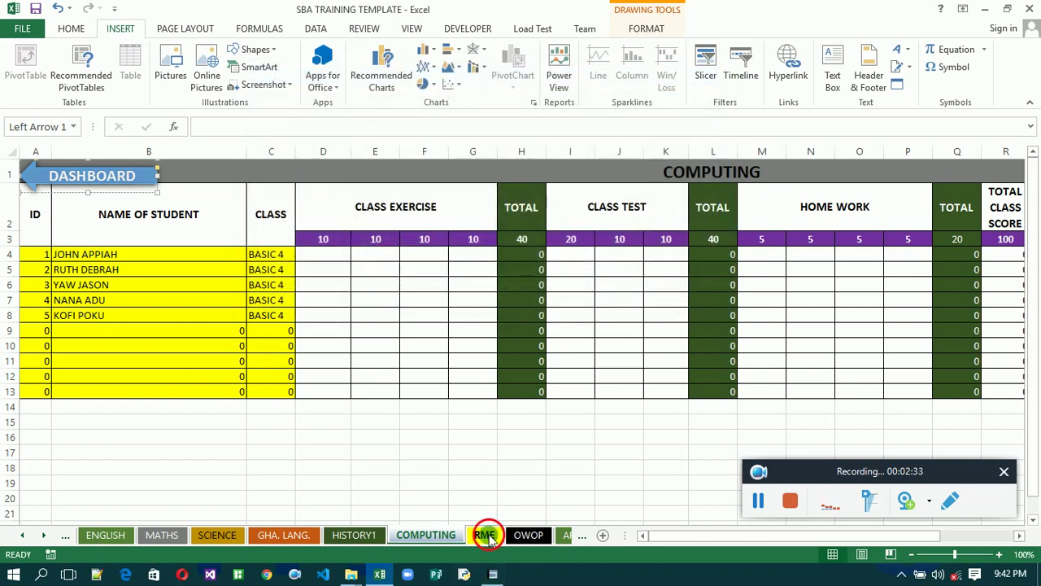
- Hyperlink the RME sheet's DASHBOARD arrow to the DASHBOARD sheet
left_click(138, 175)
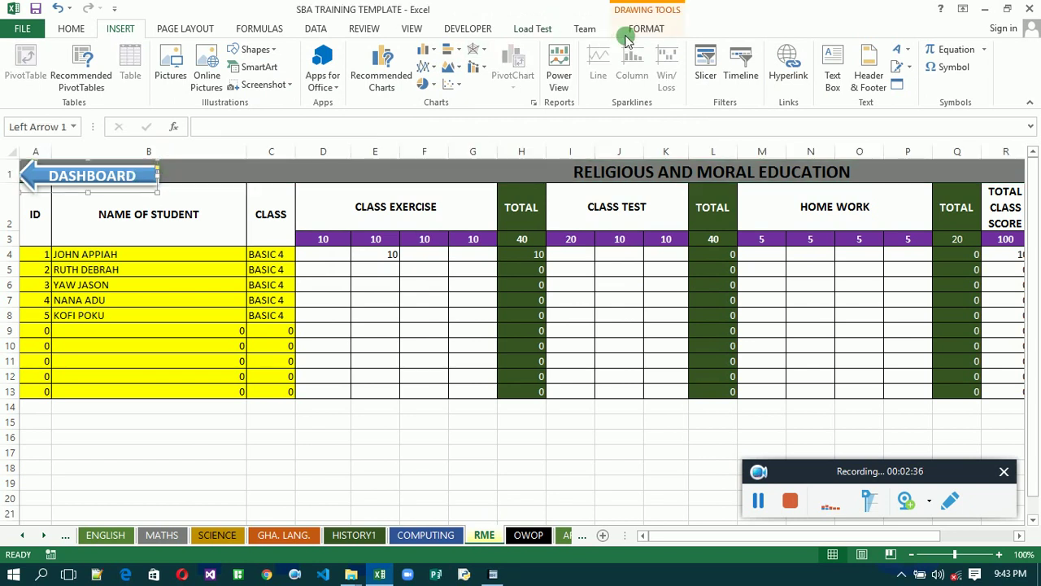
left_click(787, 59)
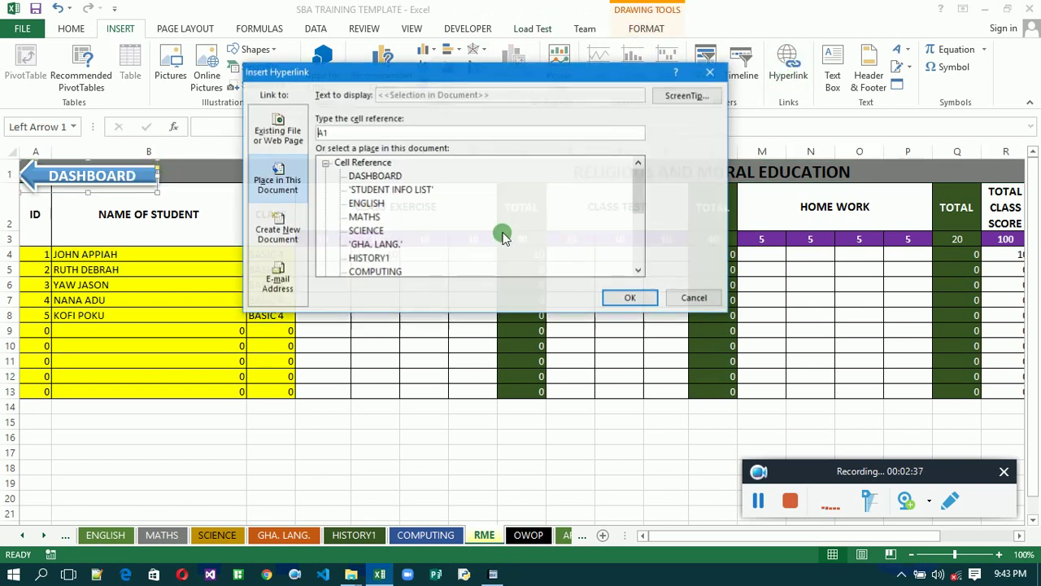
left_click(375, 176)
left_click(647, 295)
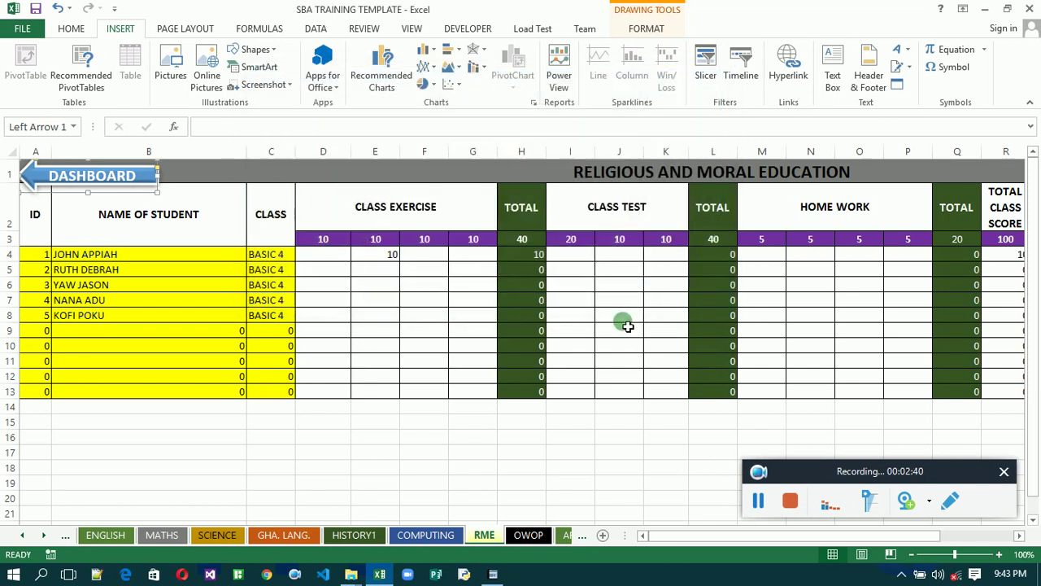
- Return to RME and follow its DASHBOARD arrow to confirm it reaches the dashboard
left_click(422, 535)
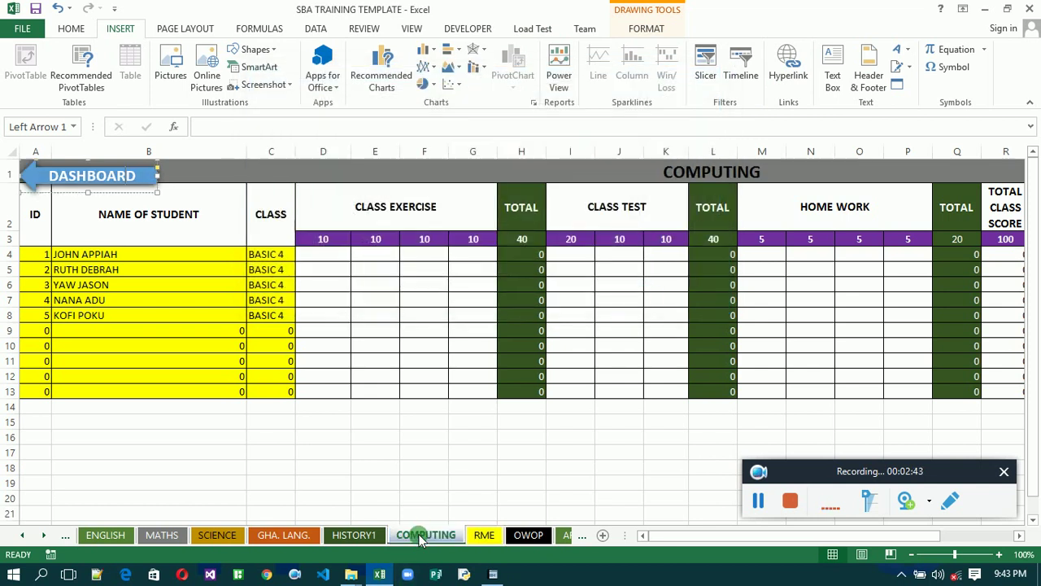
left_click(128, 223)
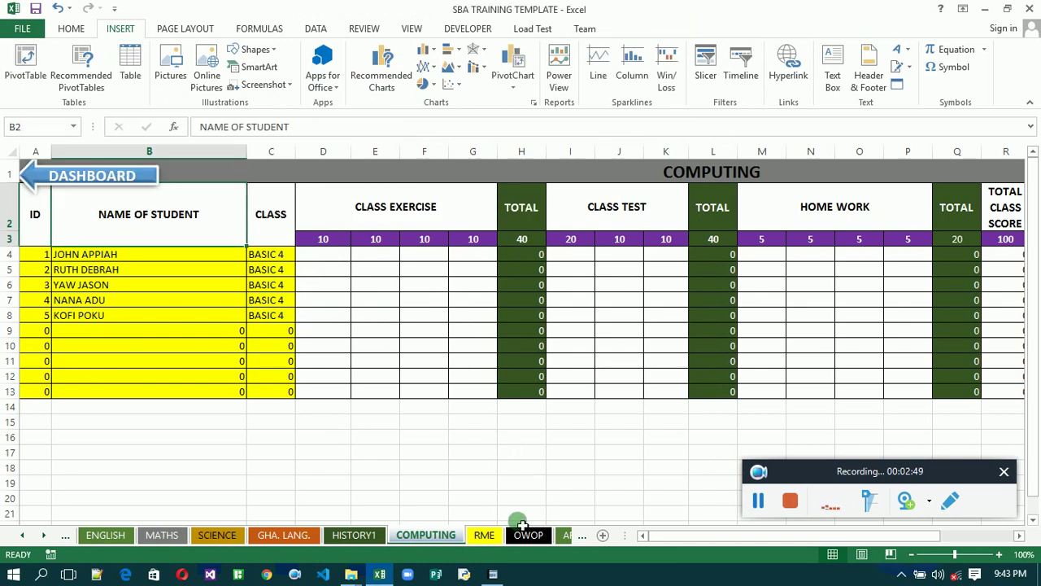
left_click(488, 534)
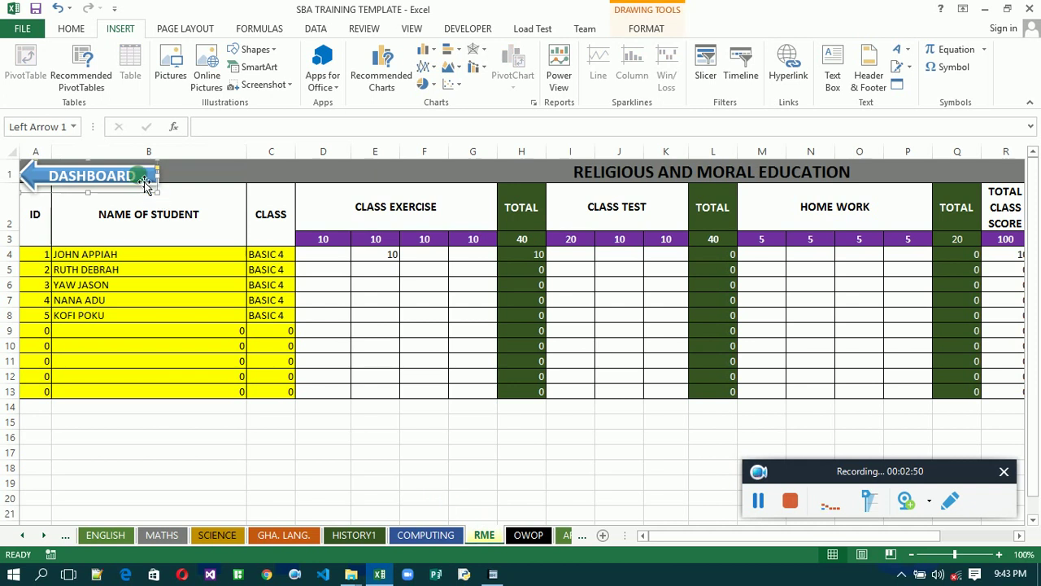
key("Escape")
left_click(132, 176)
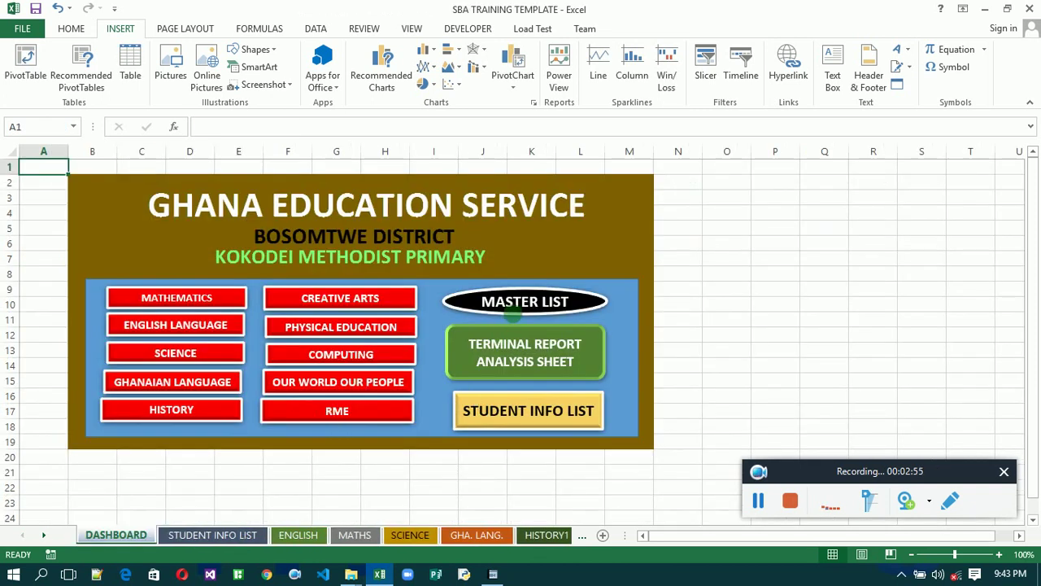
- Open CREATIVE ARTS, link its DASHBOARD arrow to DASHBOARD!A1, then go to the OWOP sheet
left_click(361, 297)
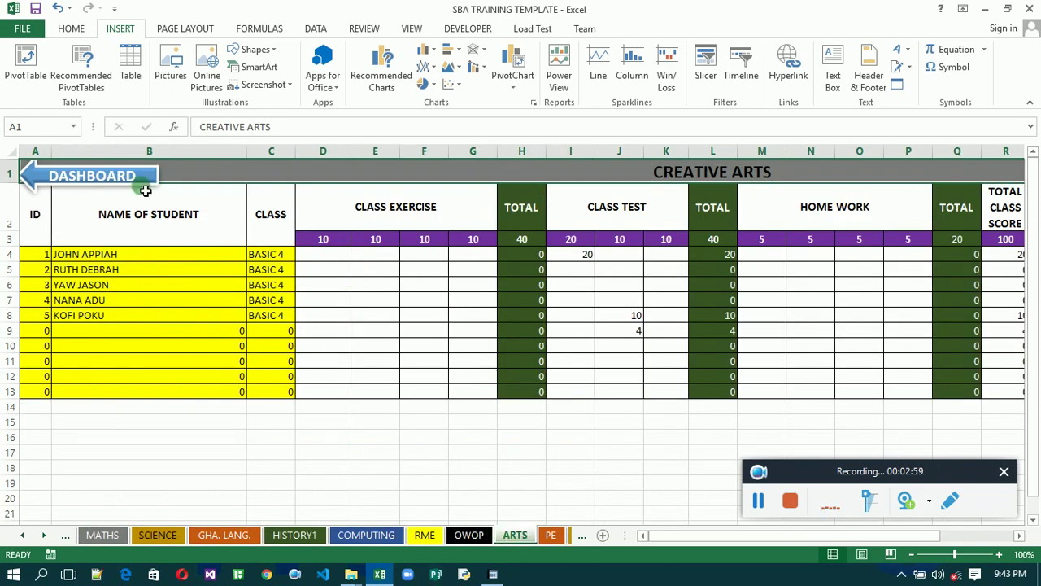
left_click(143, 183, "ctrl")
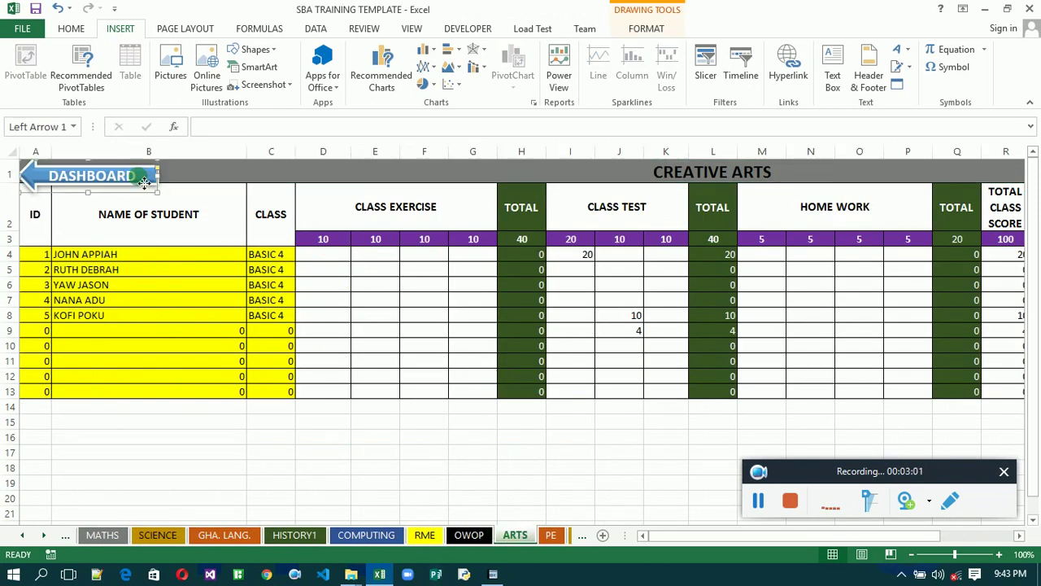
right_click(143, 182)
left_click(148, 197)
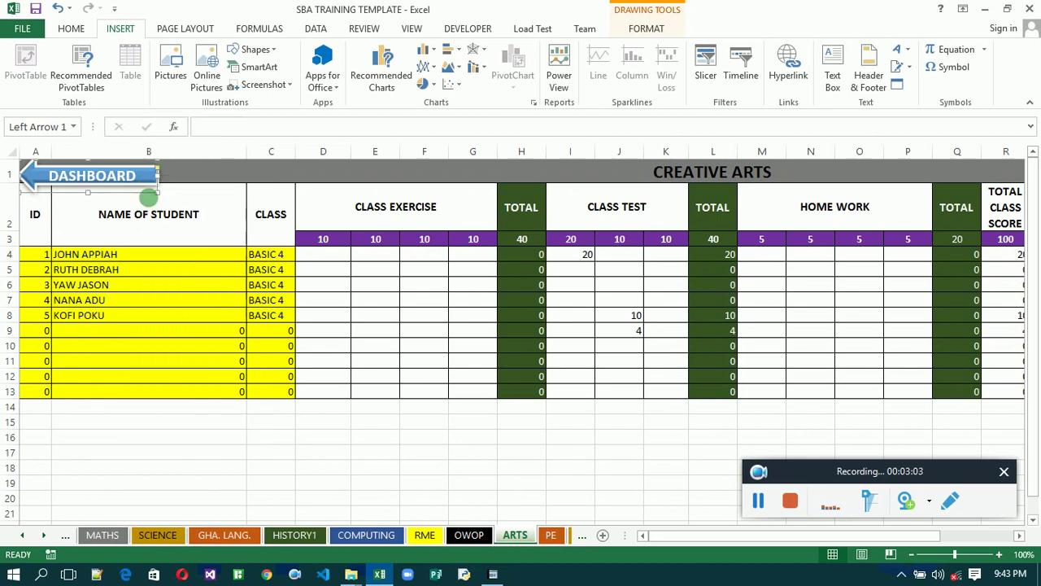
left_click(787, 66)
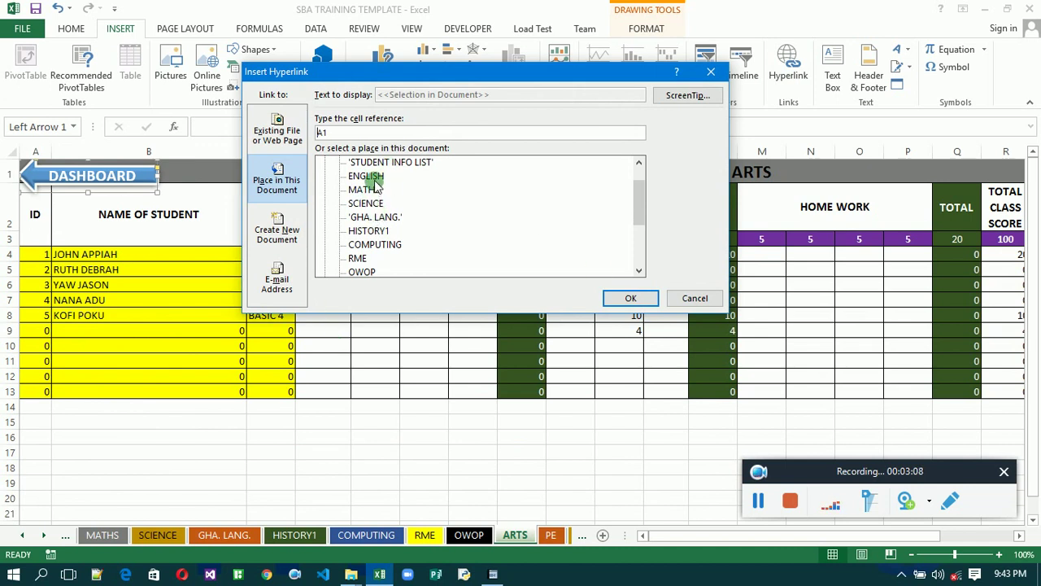
left_click(639, 162)
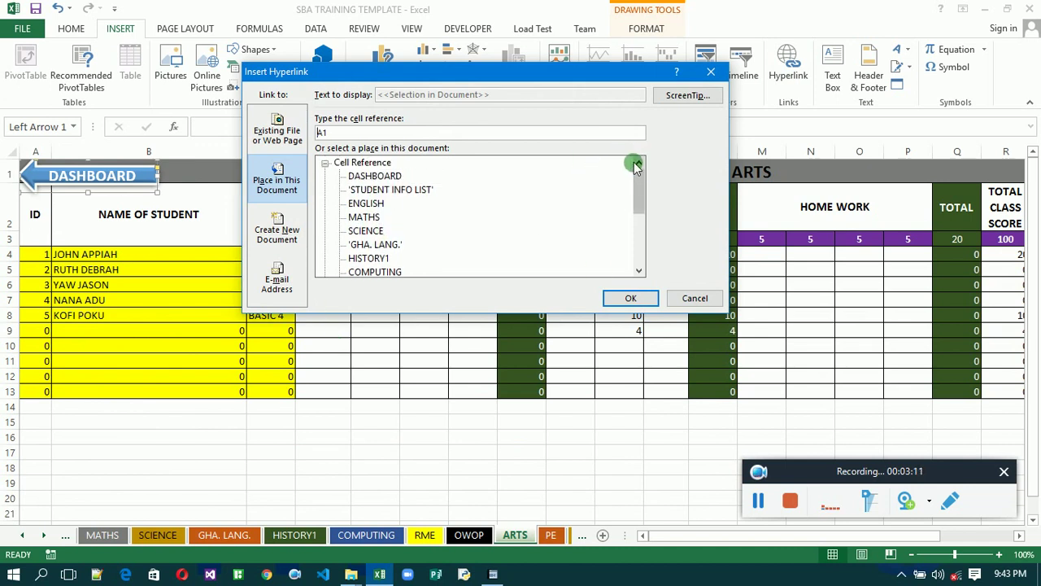
left_click(389, 176)
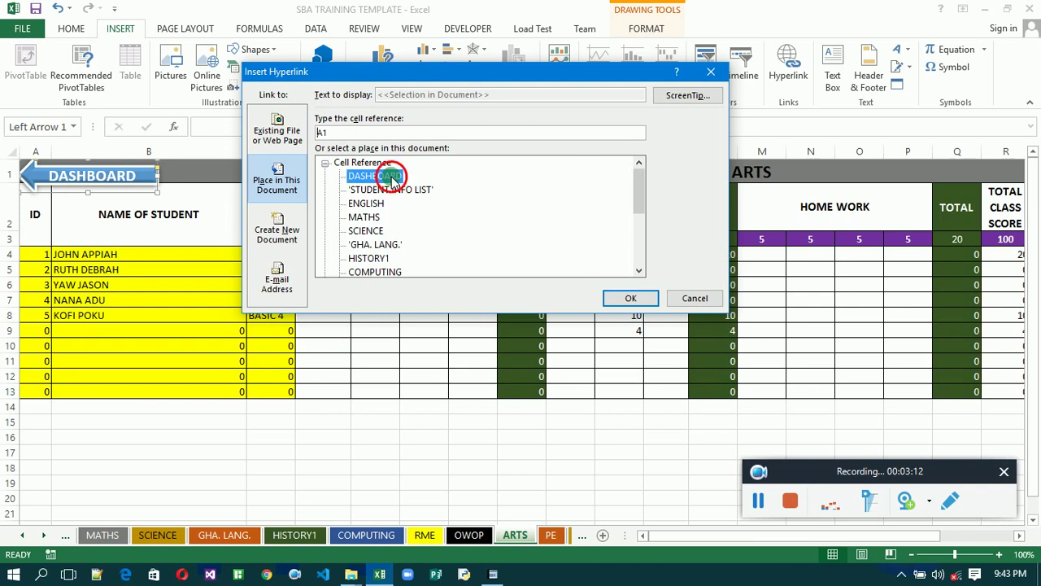
left_click(631, 298)
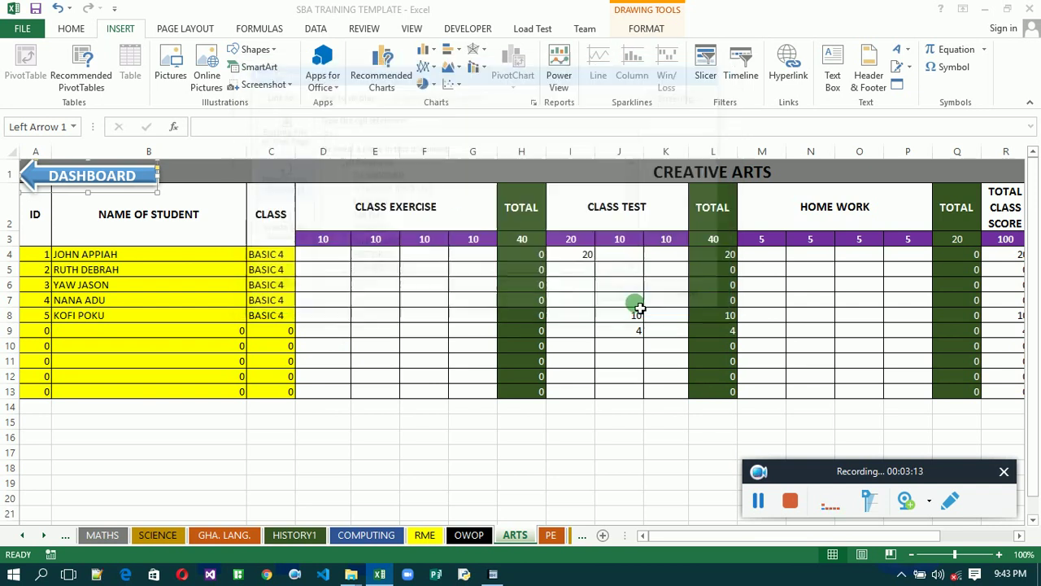
left_click(469, 536)
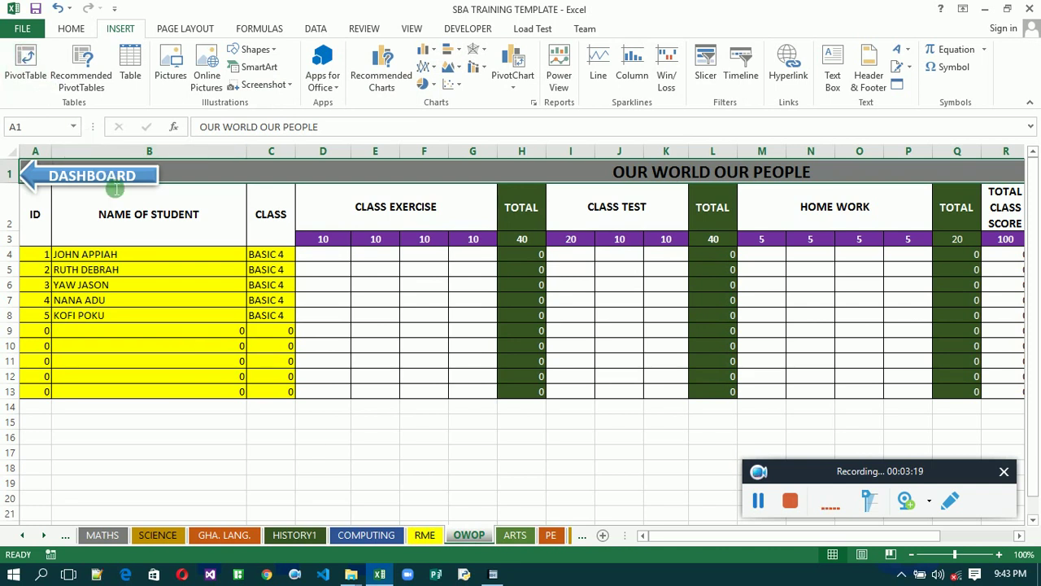
- Hyperlink the OWOP sheet's DASHBOARD arrow to the DASHBOARD sheet
left_click(115, 186)
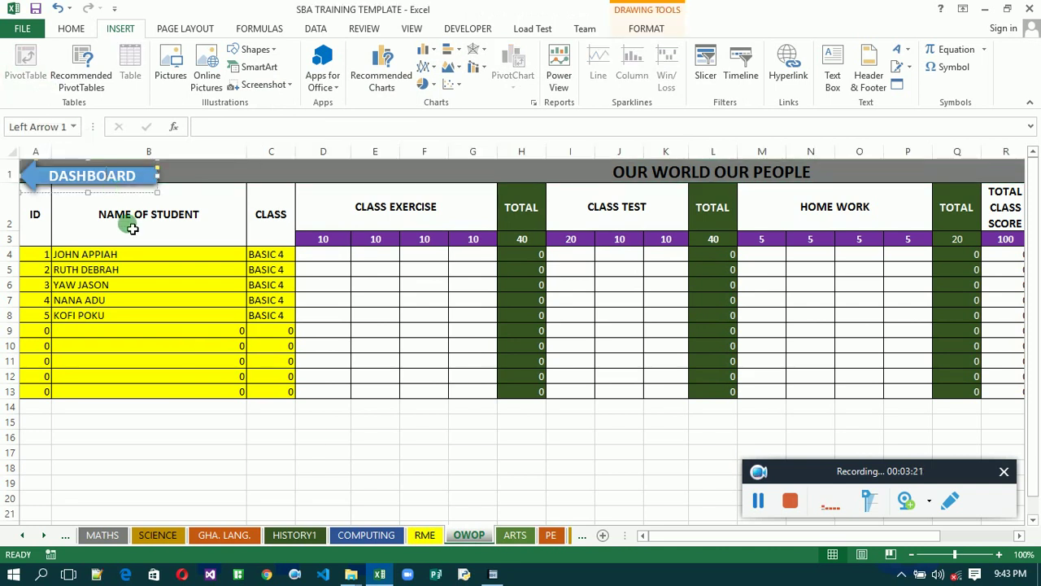
left_click(130, 225)
left_click(124, 180)
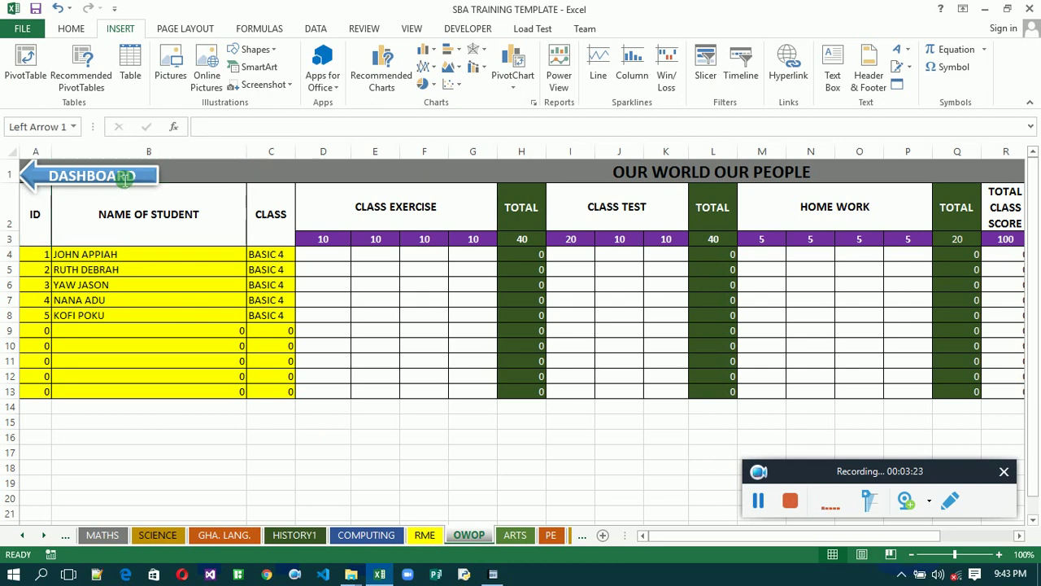
left_click(788, 75)
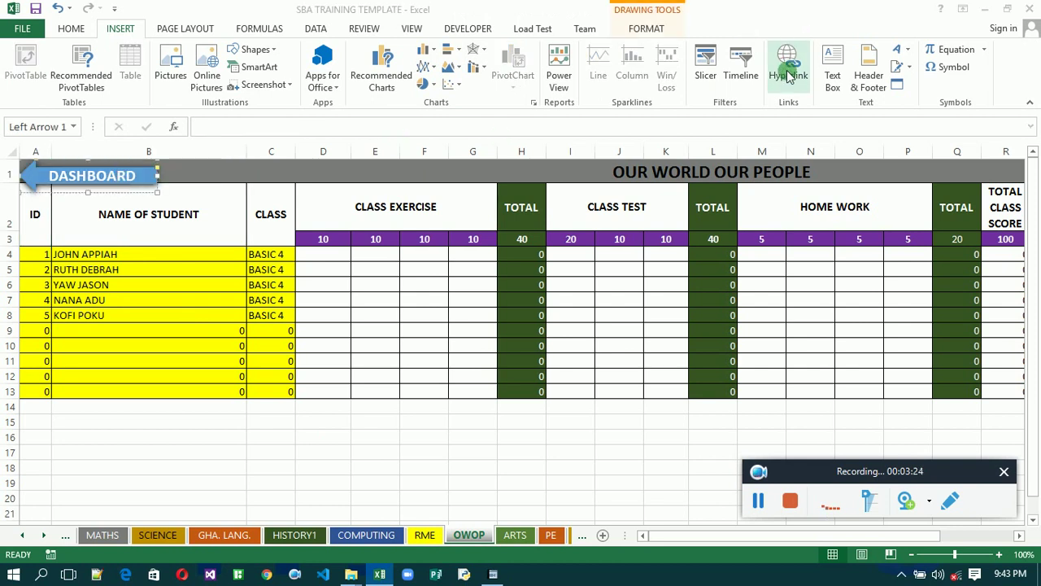
left_click(379, 169)
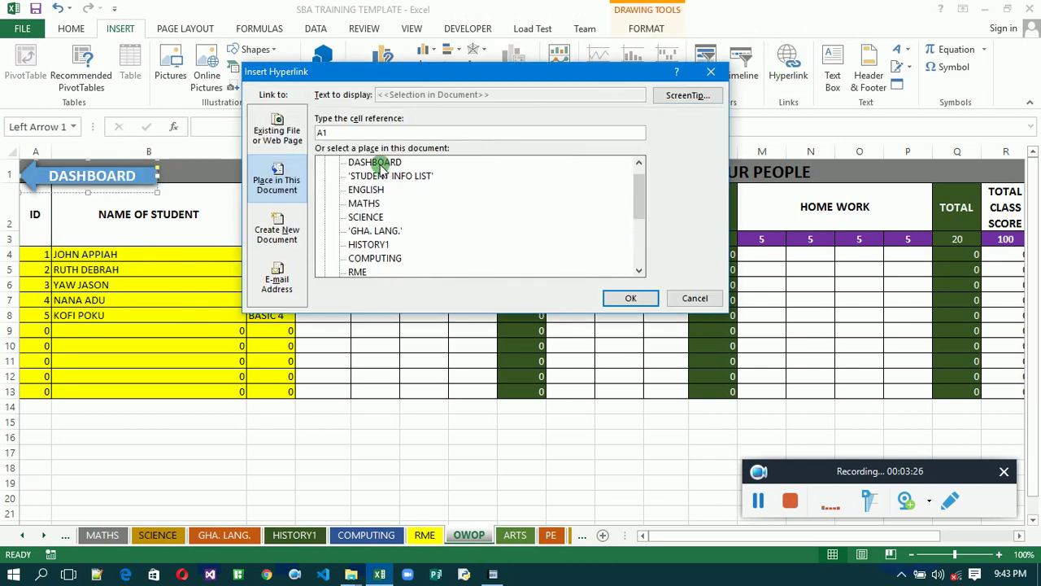
double_click(379, 165)
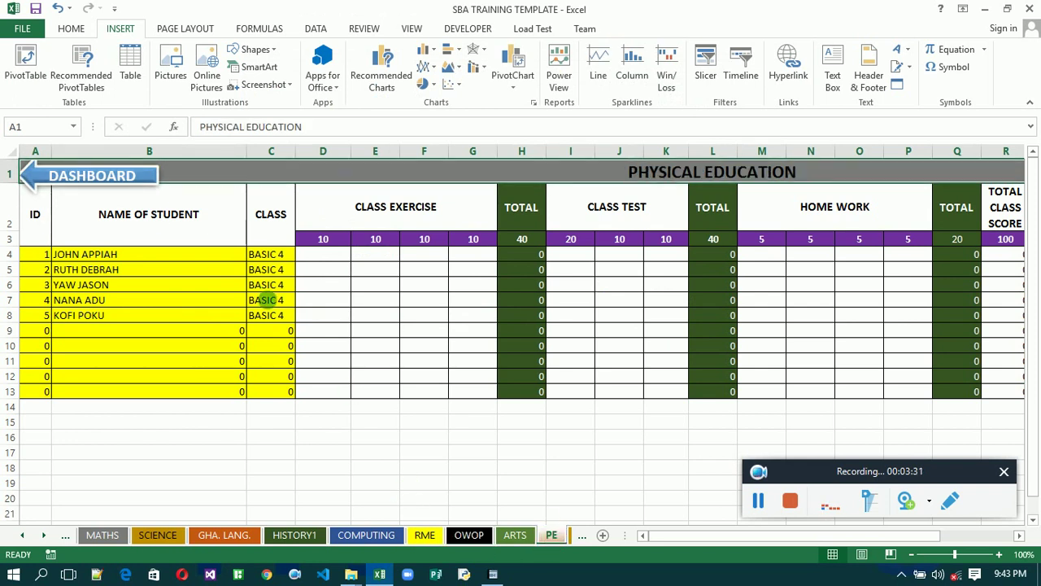
- Hyperlink the PE sheet's DASHBOARD arrow to the DASHBOARD sheet
left_click(145, 181)
left_click(136, 176, "ctrl")
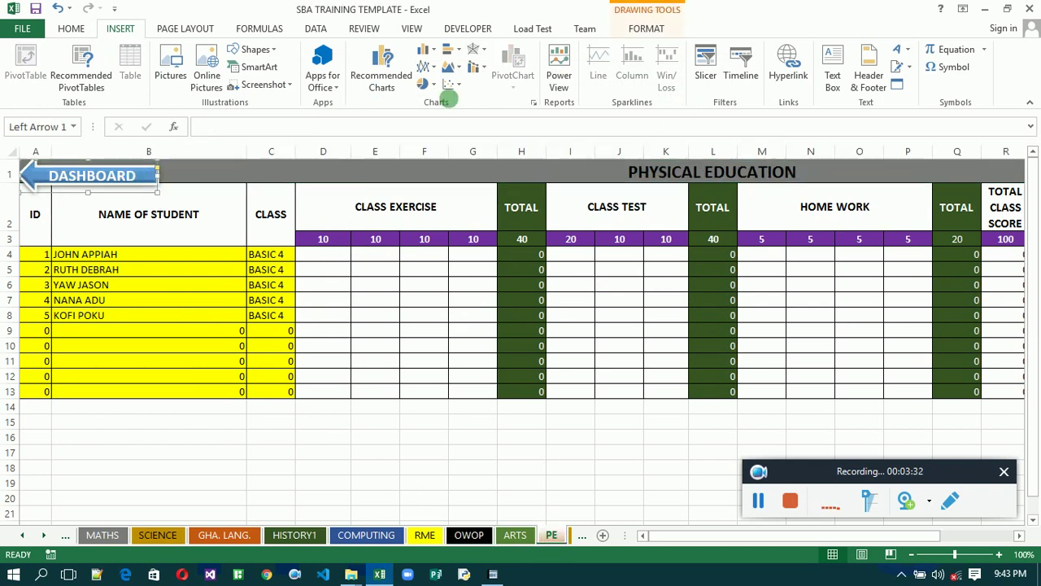
left_click(789, 65)
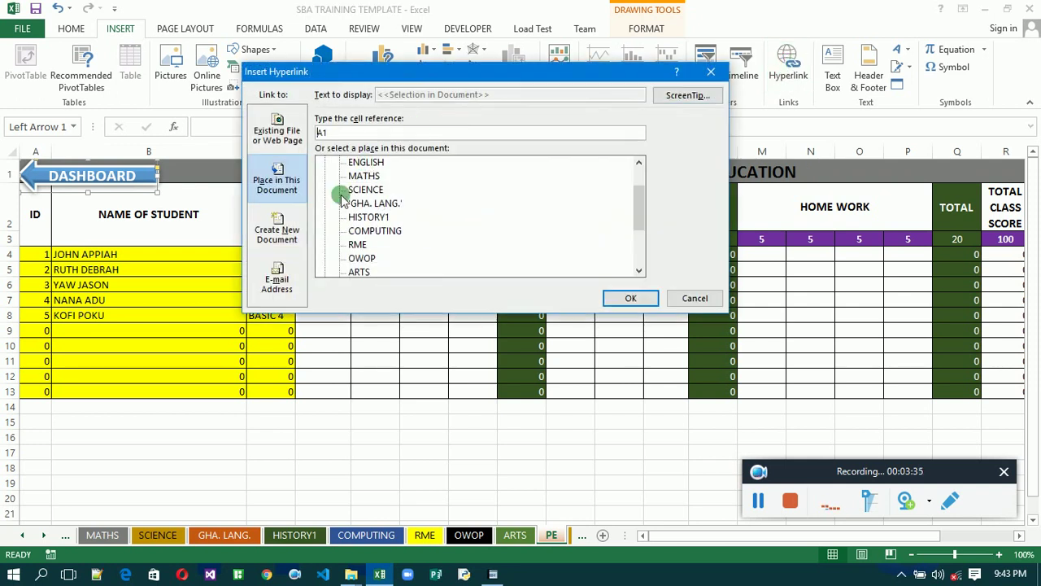
left_click(639, 171)
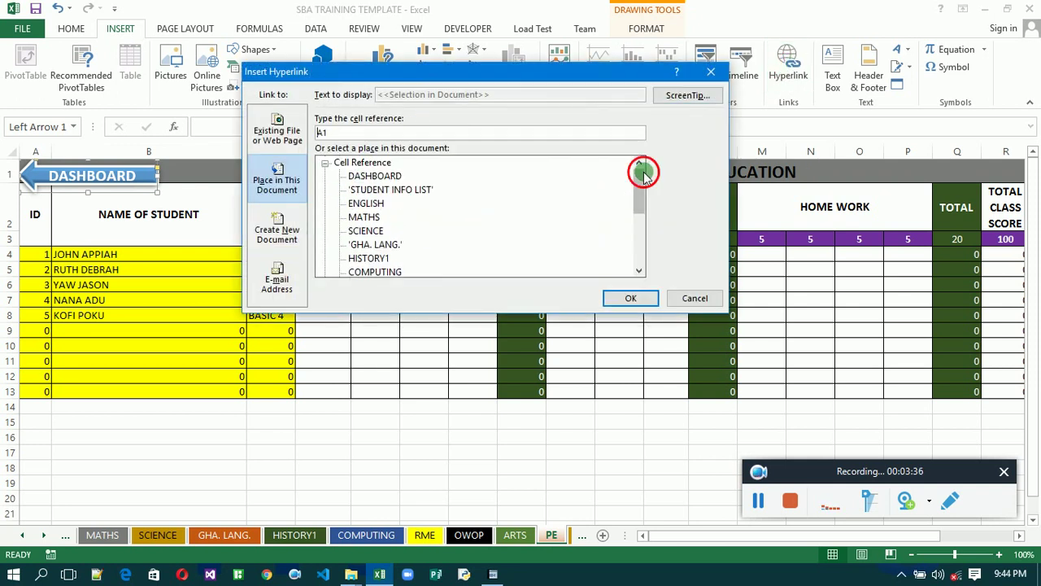
left_click(376, 177)
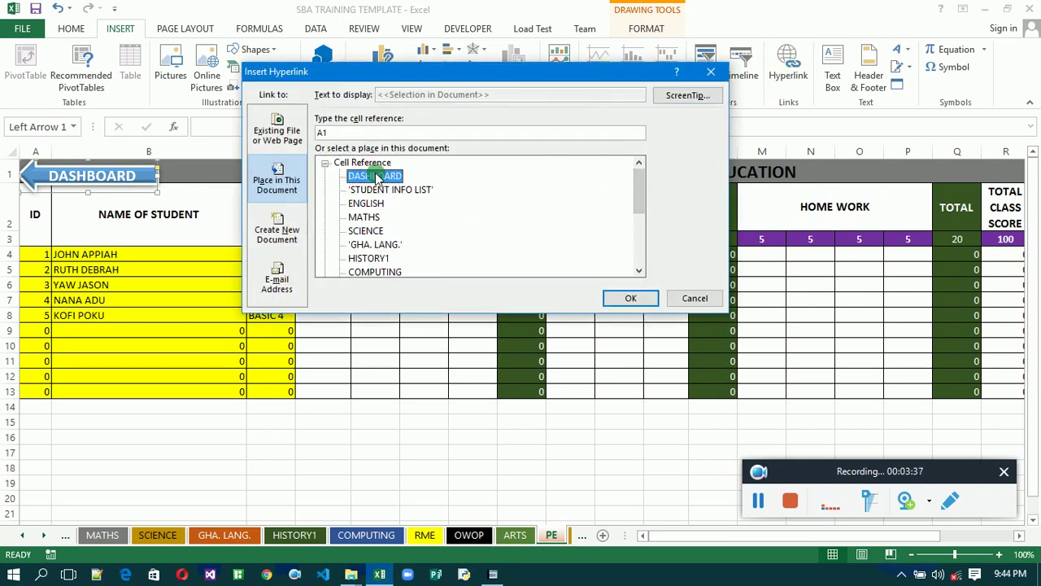
left_click(630, 299)
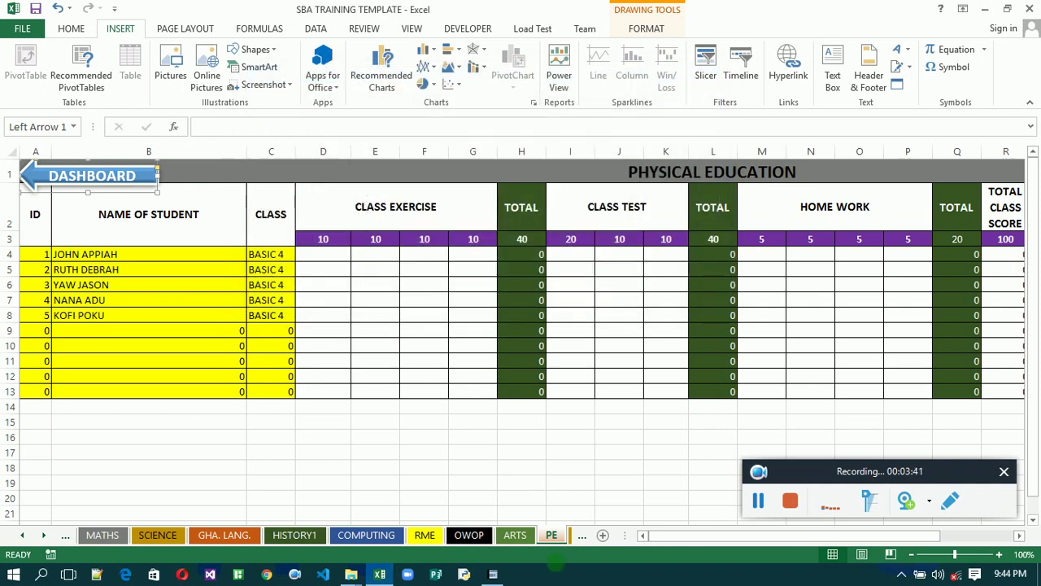
- Open the TR ANALYSIS sheet and hyperlink its DASHBOARD arrow to the DASHBOARD sheet
left_click(572, 536)
left_click(496, 535)
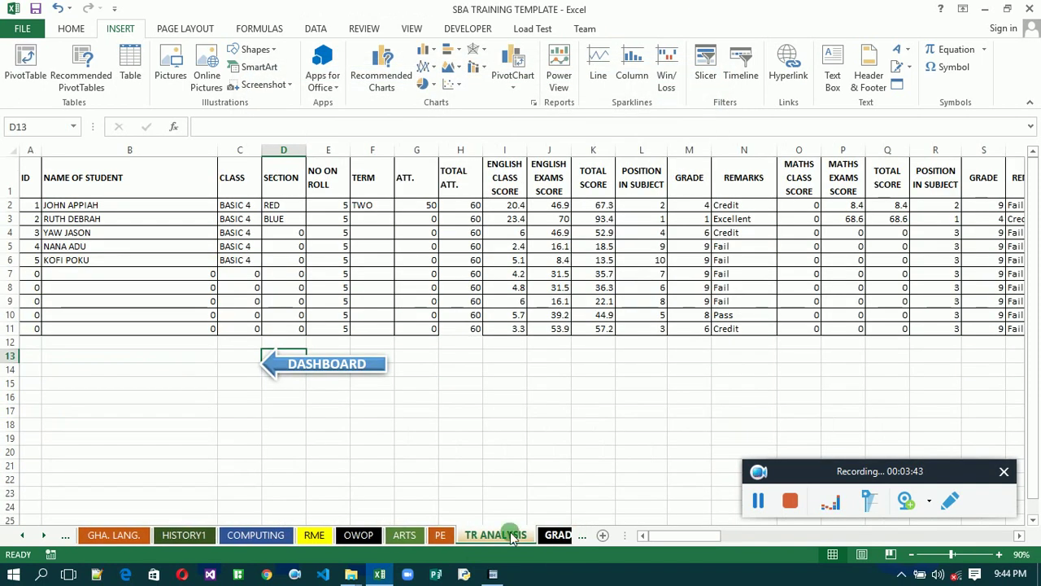
left_click(368, 367, "ctrl")
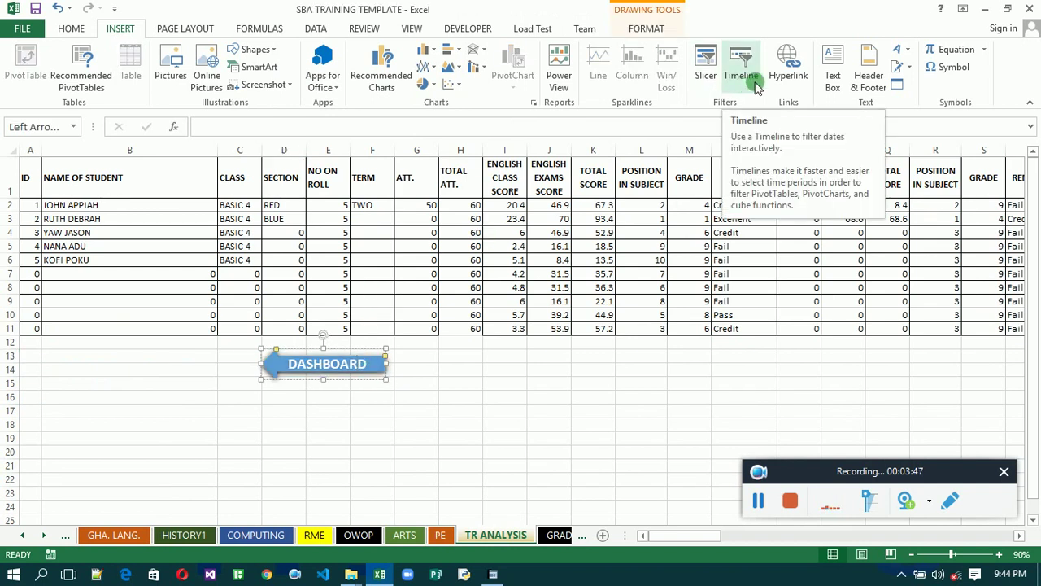
left_click(787, 70)
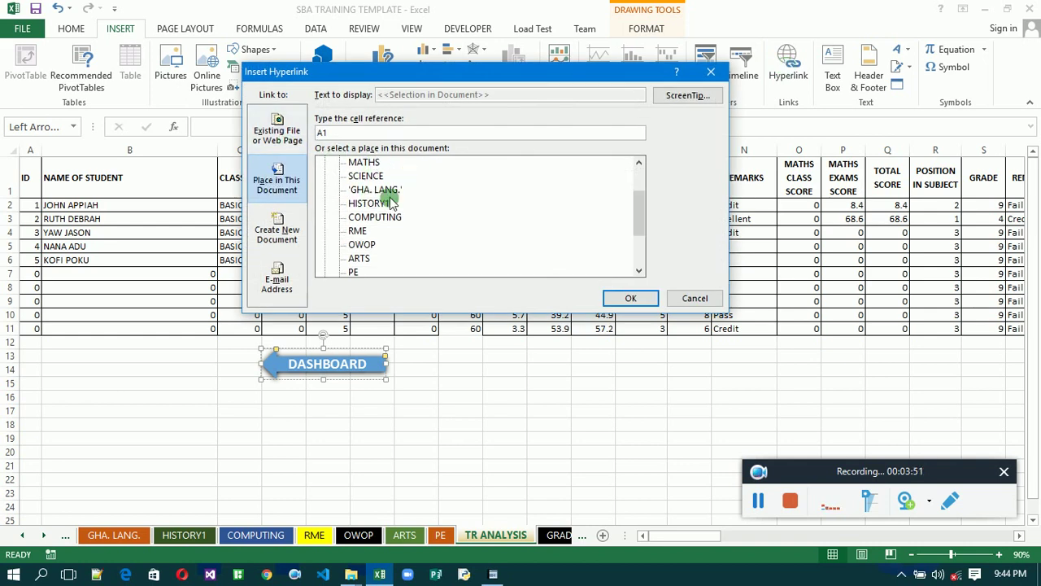
left_click(640, 167)
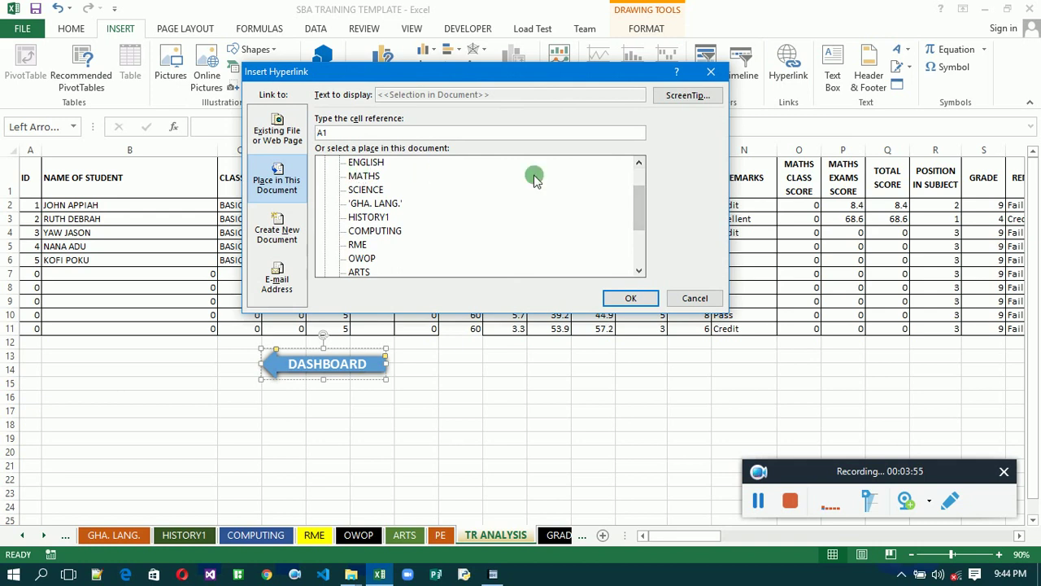
left_click(639, 164)
left_click(638, 165)
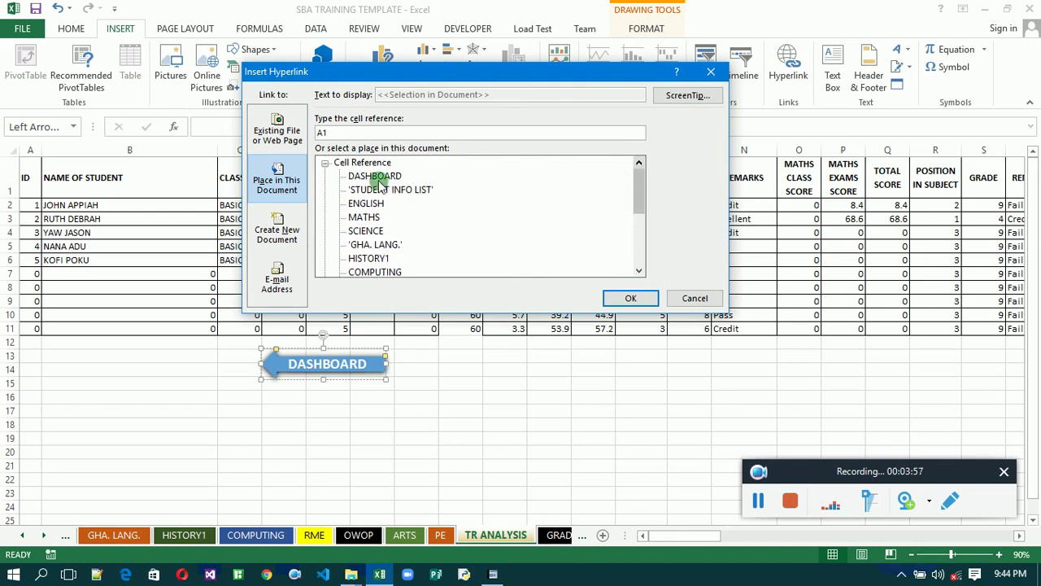
double_click(378, 176)
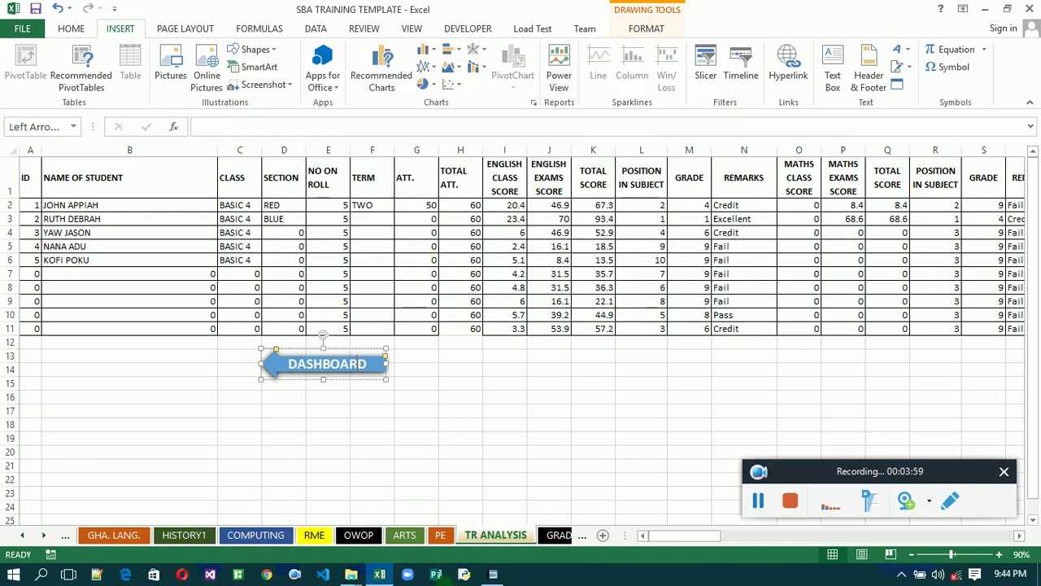
- On the GRADING SYSTEM sheet, enlarge the DASHBOARD arrow beside the GENDER list
left_click(557, 537)
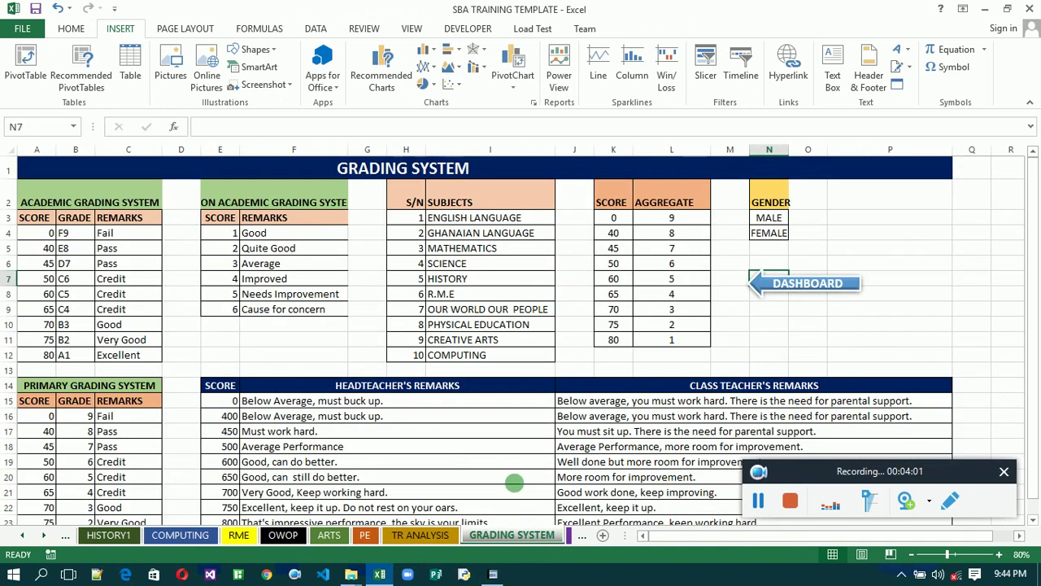
left_click(826, 295)
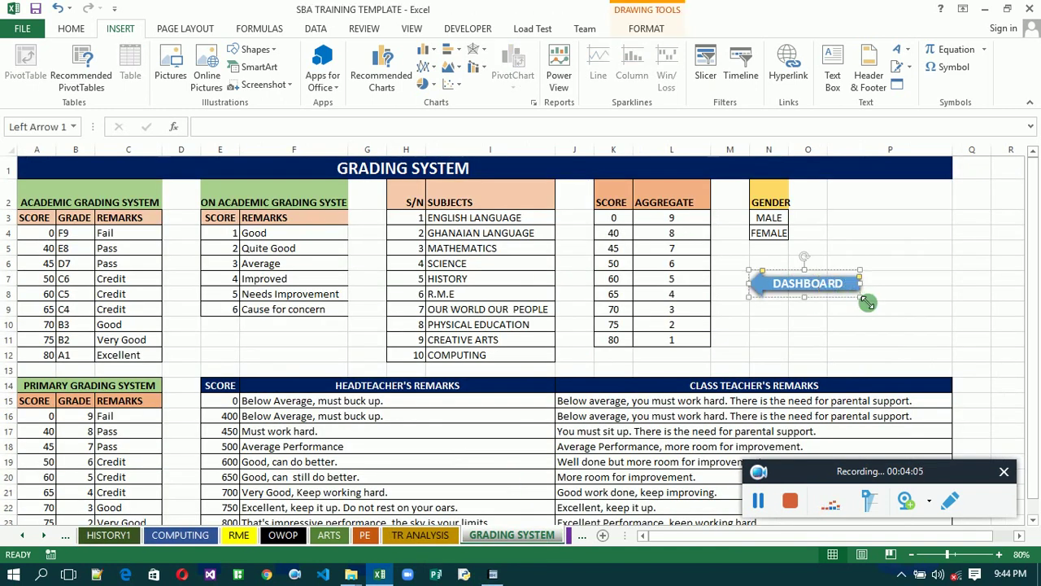
left_click_drag(867, 303, 872, 330)
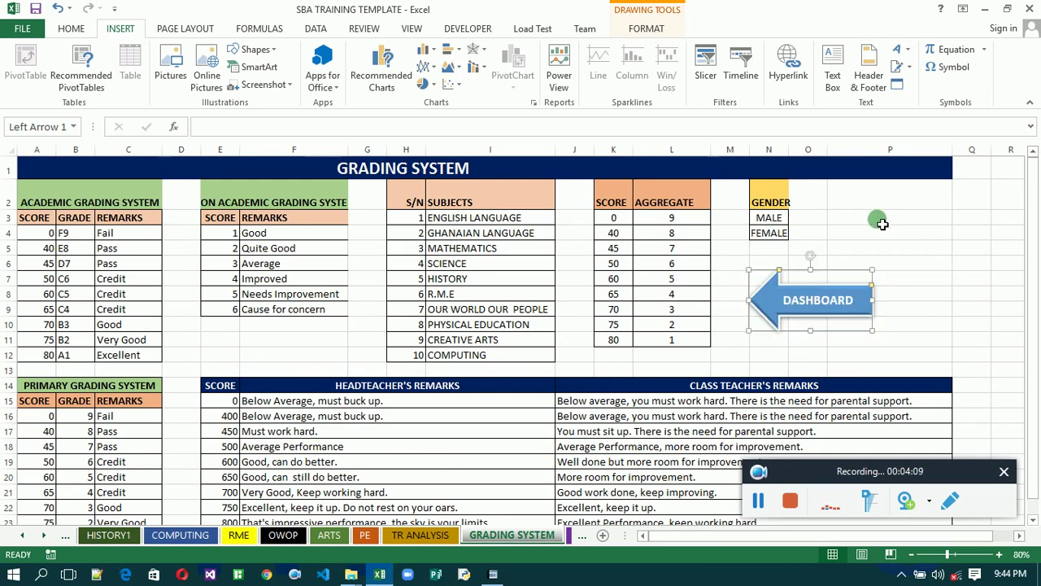
- Hyperlink the GRADING SYSTEM arrow to the DASHBOARD sheet, then go to MASTER LIST
left_click(786, 70)
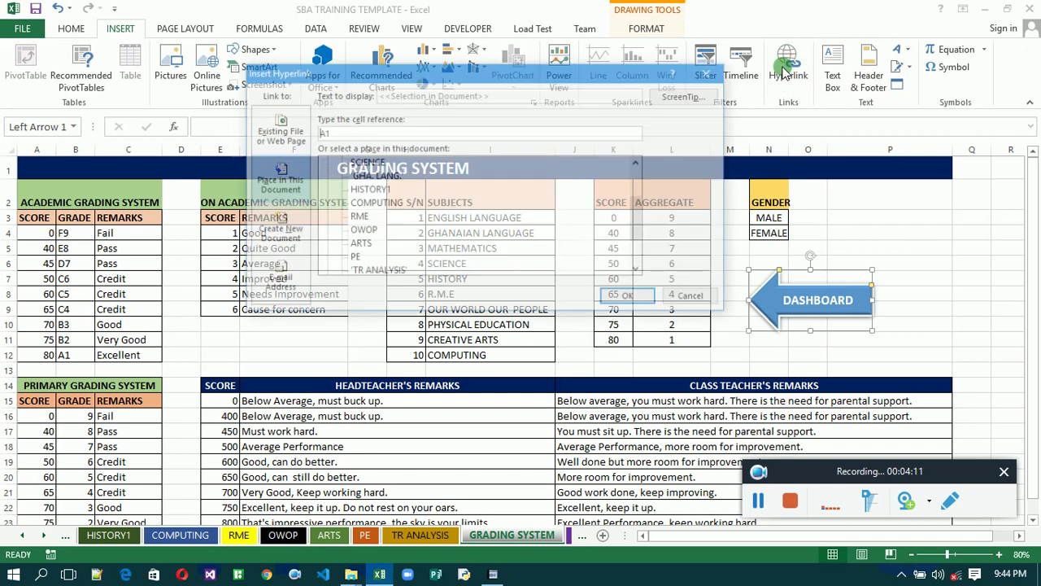
left_click(642, 180)
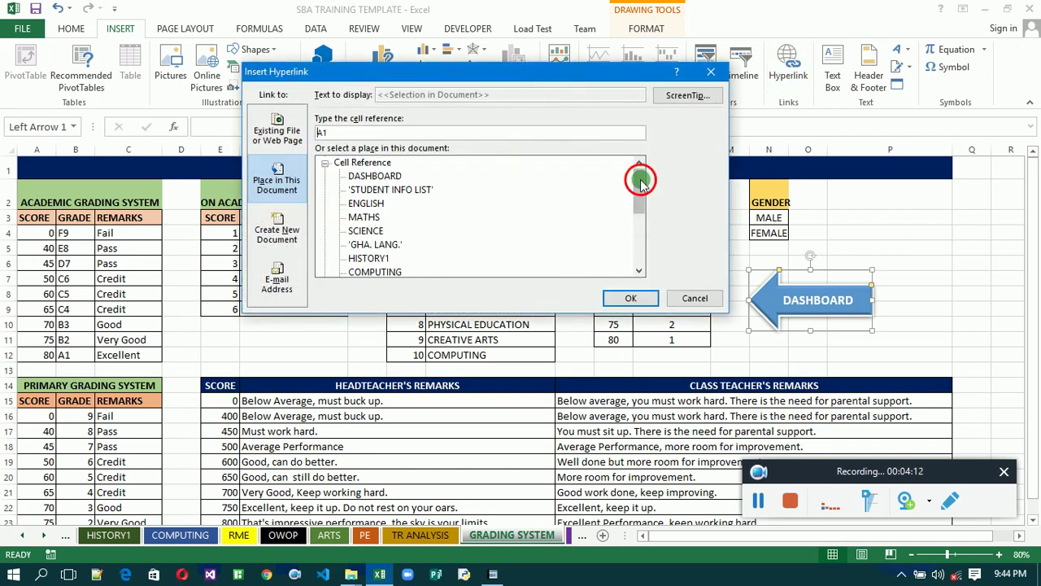
double_click(391, 177)
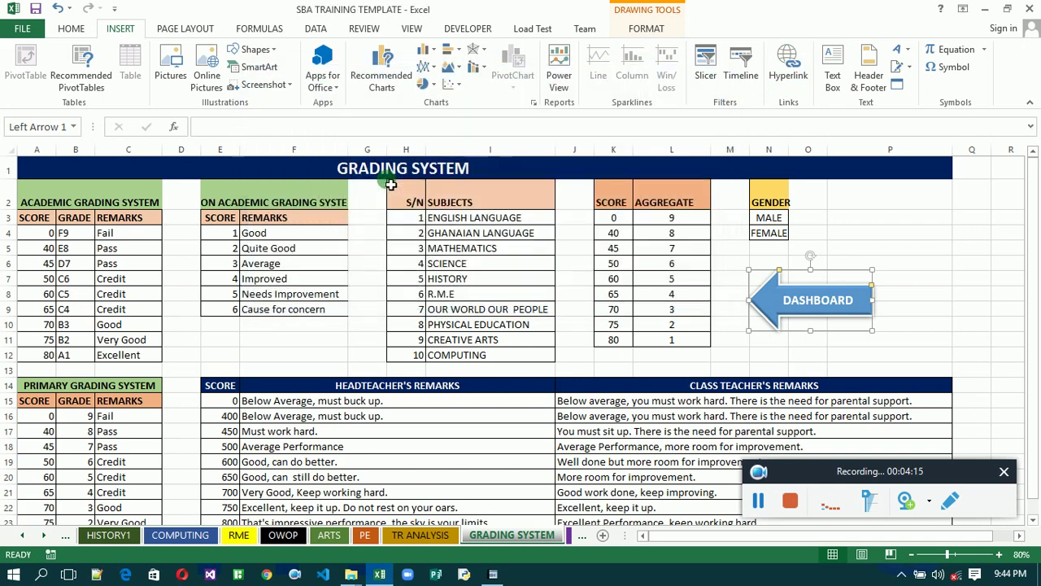
left_click(570, 540)
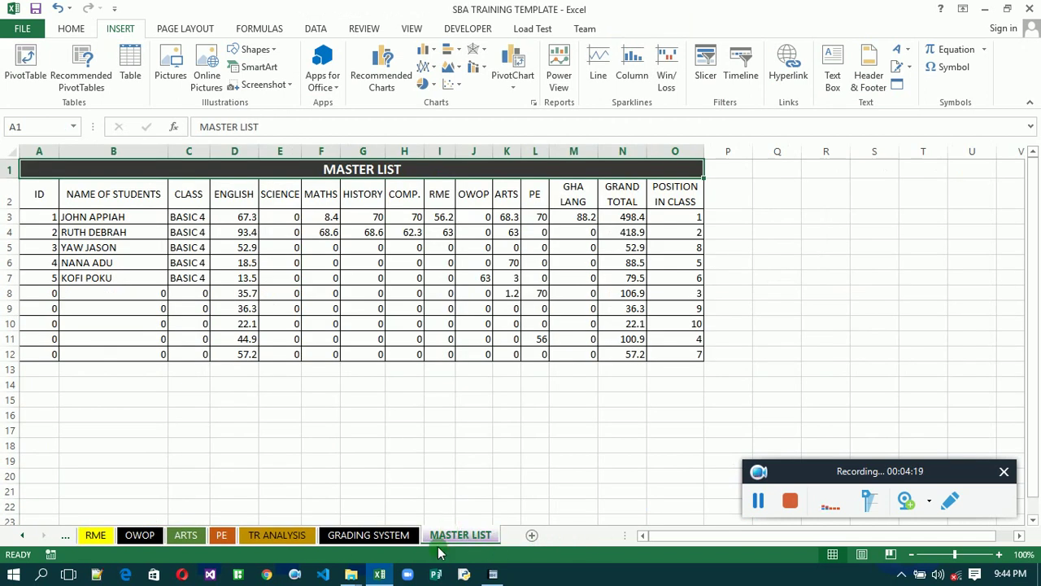
- Paste a copy of the DASHBOARD arrow onto MASTER LIST and position it over columns B–D
left_click(657, 538)
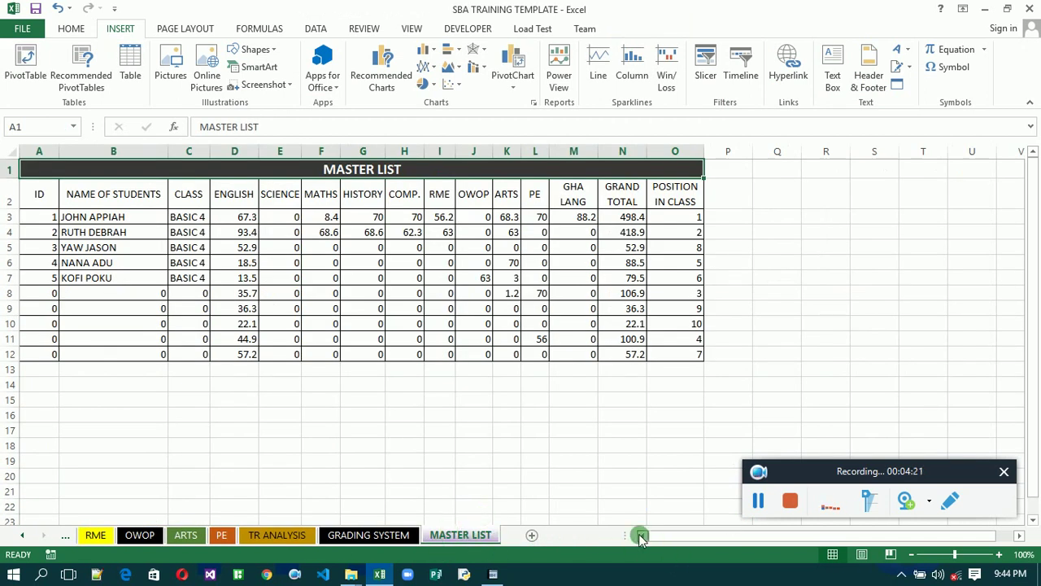
left_click(741, 220)
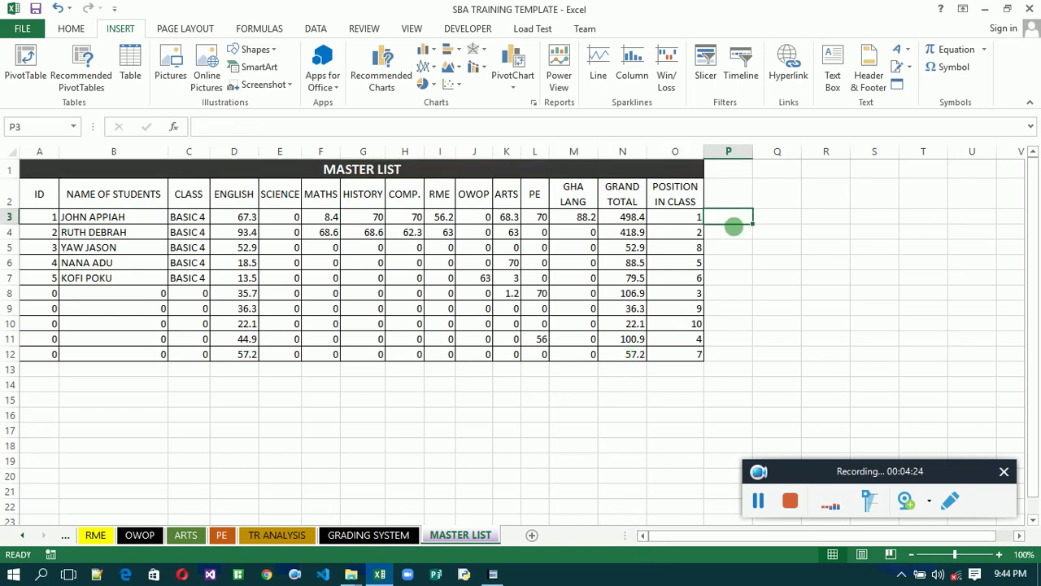
left_click(774, 220)
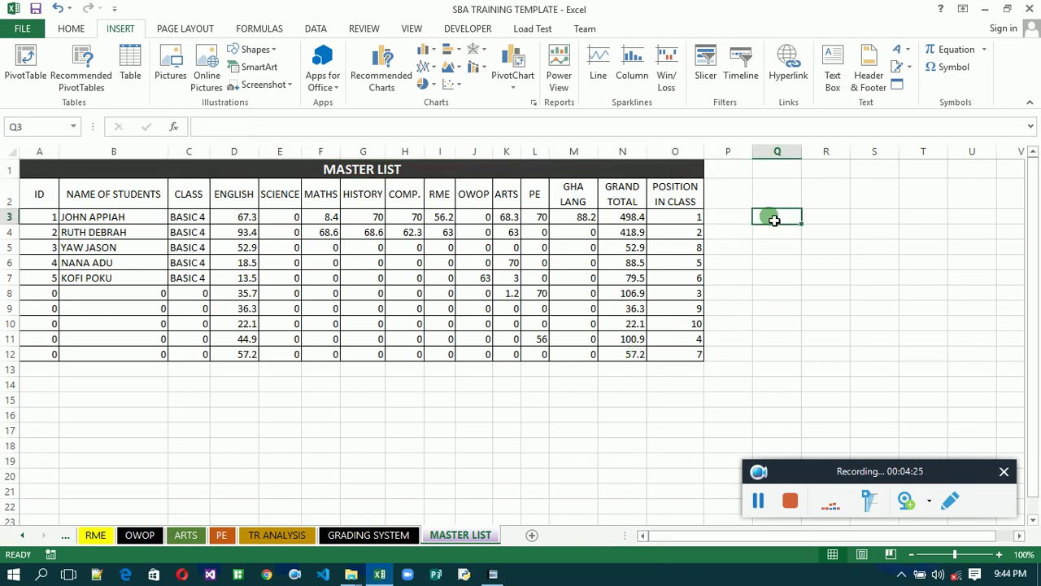
left_click(142, 175)
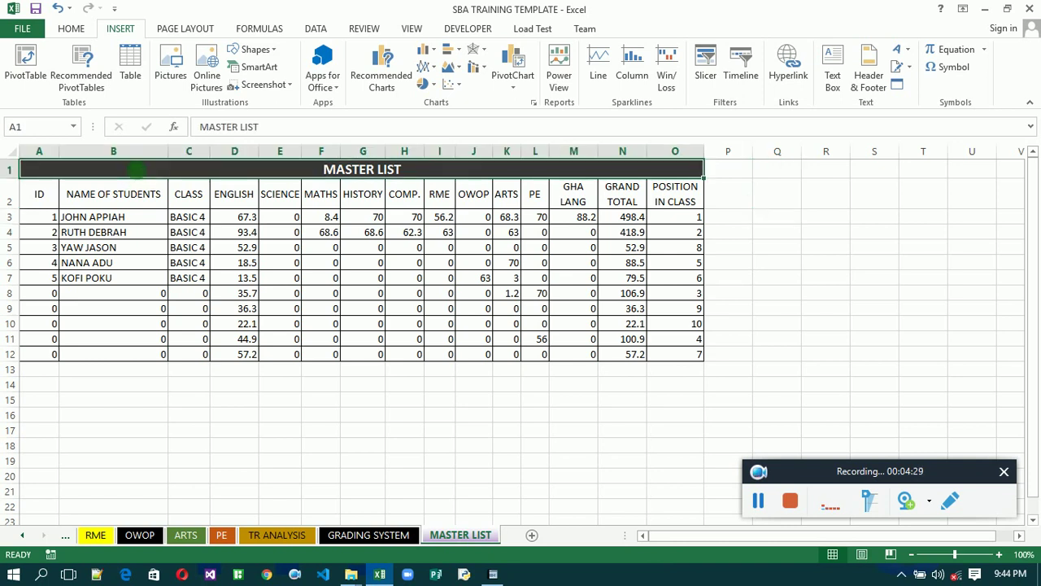
key("ctrl+v")
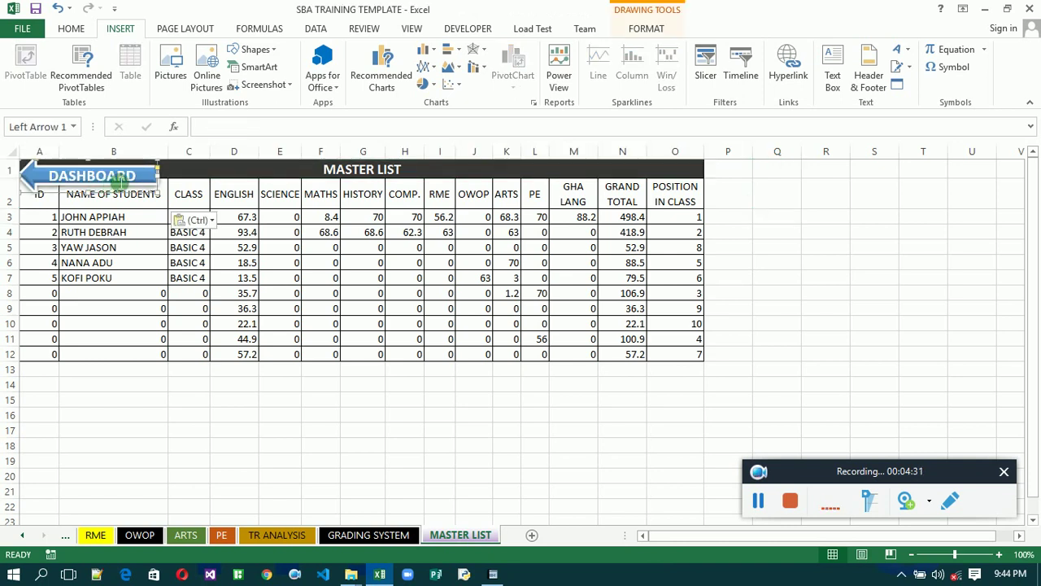
left_click_drag(155, 193, 230, 178)
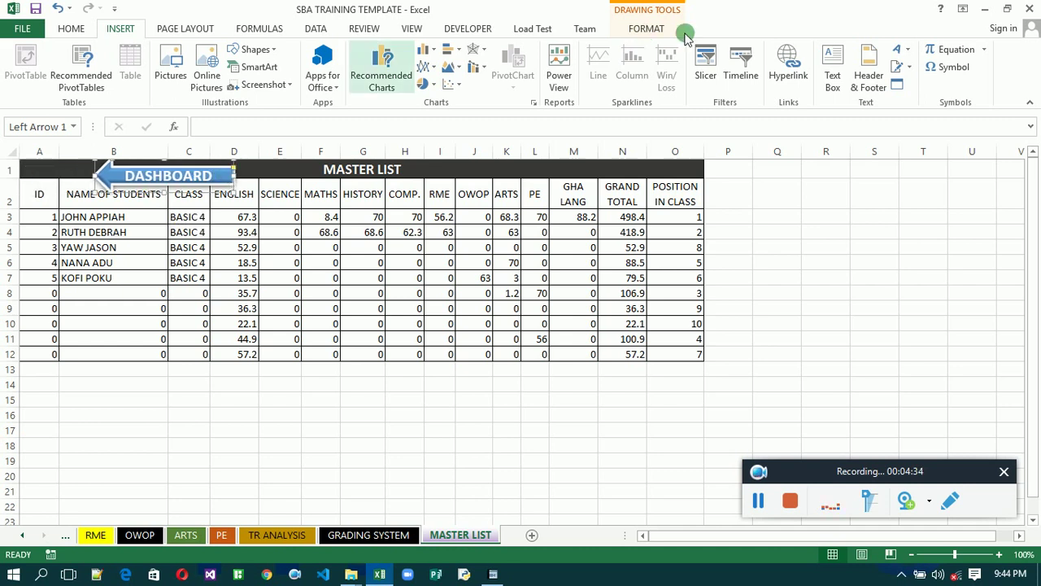
- Hyperlink the MASTER LIST arrow to the DASHBOARD sheet as a place in this document
left_click(791, 71)
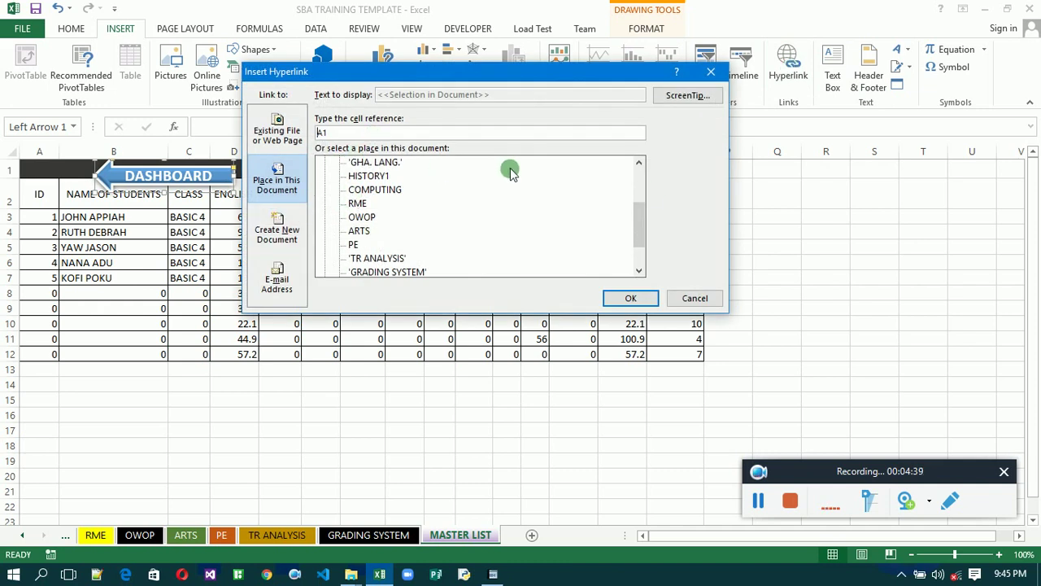
left_click(639, 167)
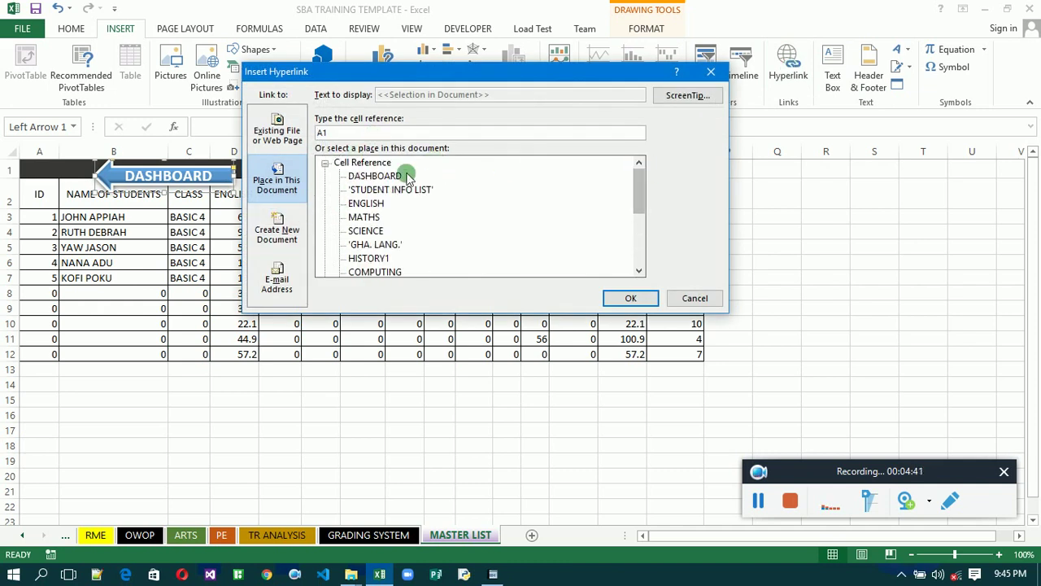
double_click(379, 176)
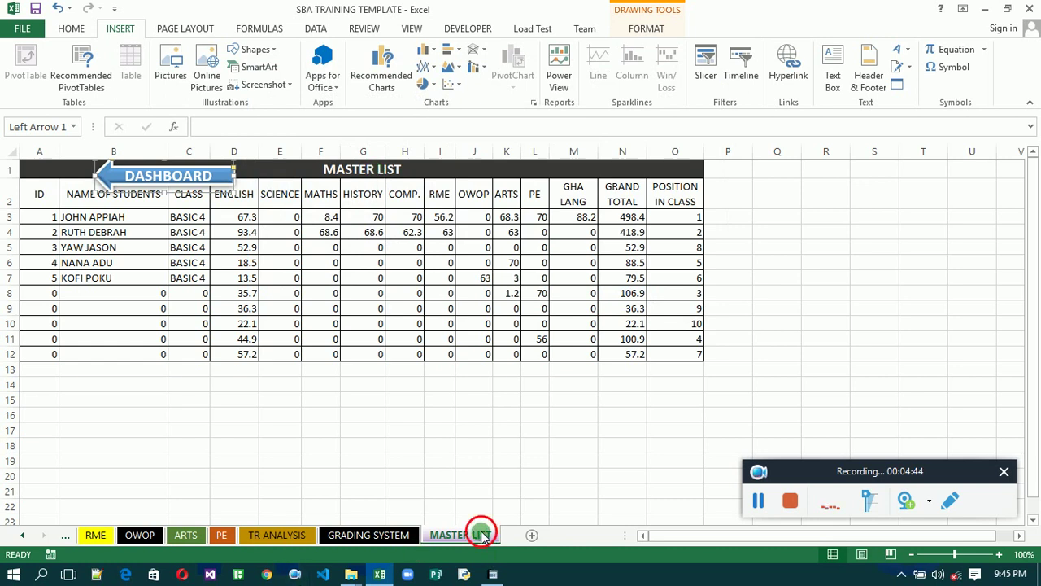
- Check the DASHBOARD arrows on the GRADING SYSTEM, TR ANALYSIS, PE and ARTS sheets
left_click(371, 534)
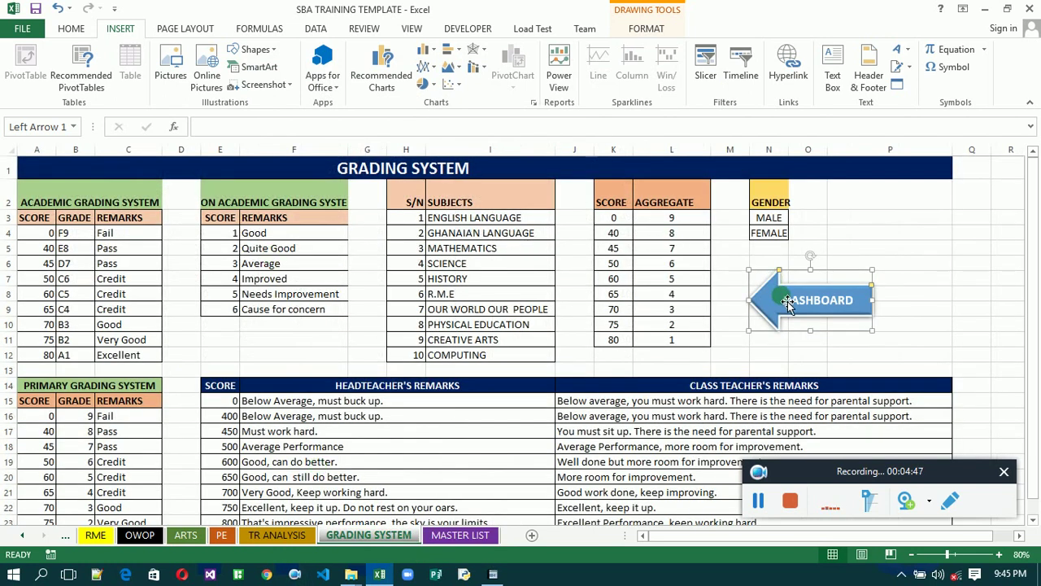
left_click(720, 311)
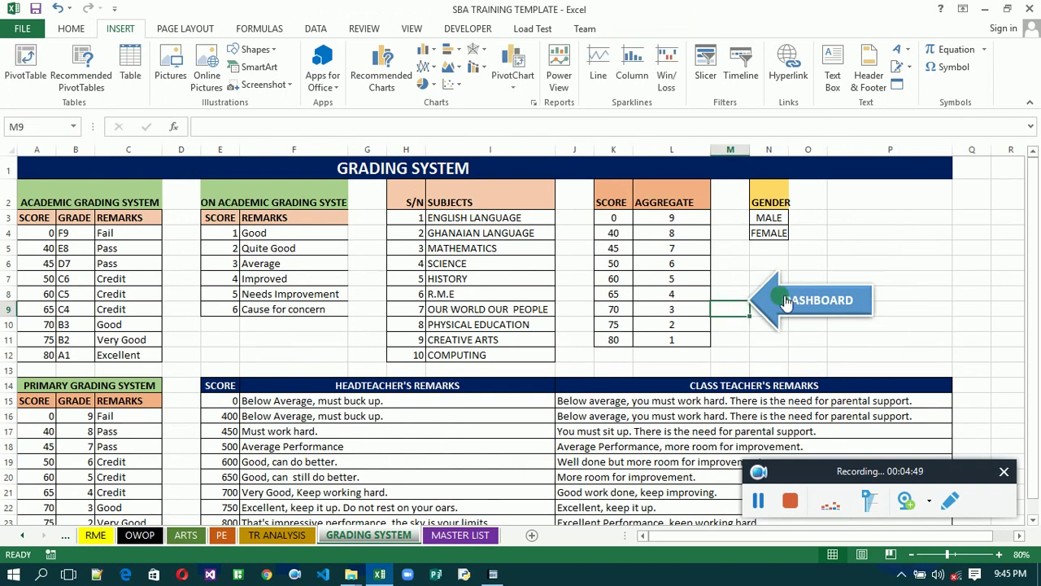
left_click(279, 535)
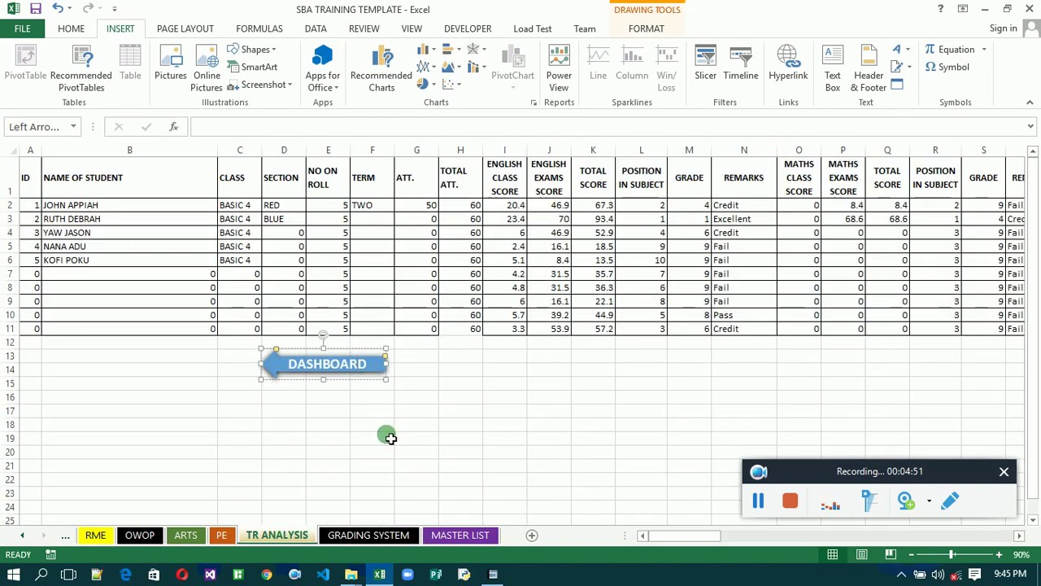
left_click(330, 410)
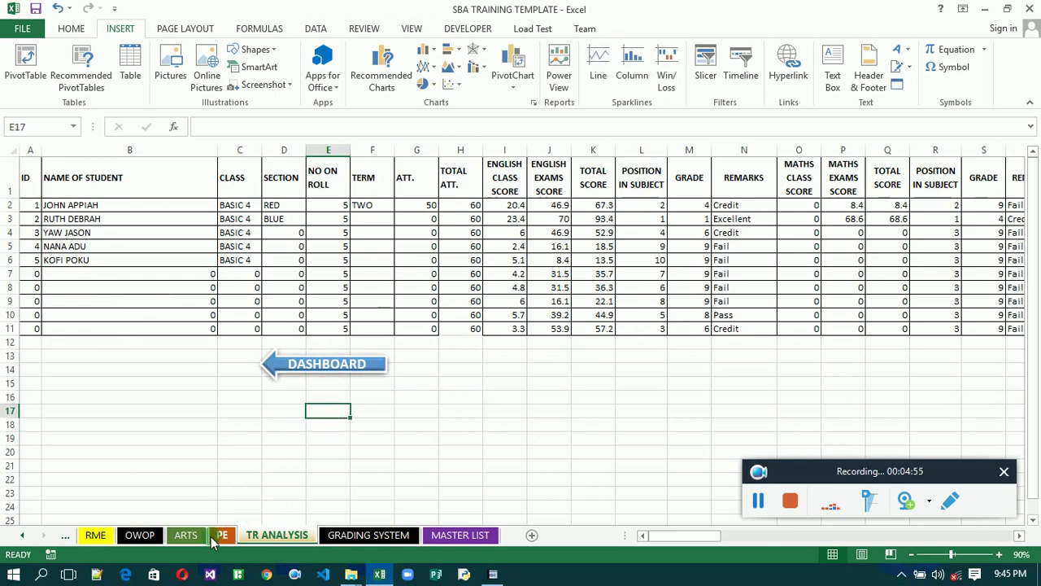
left_click(222, 537)
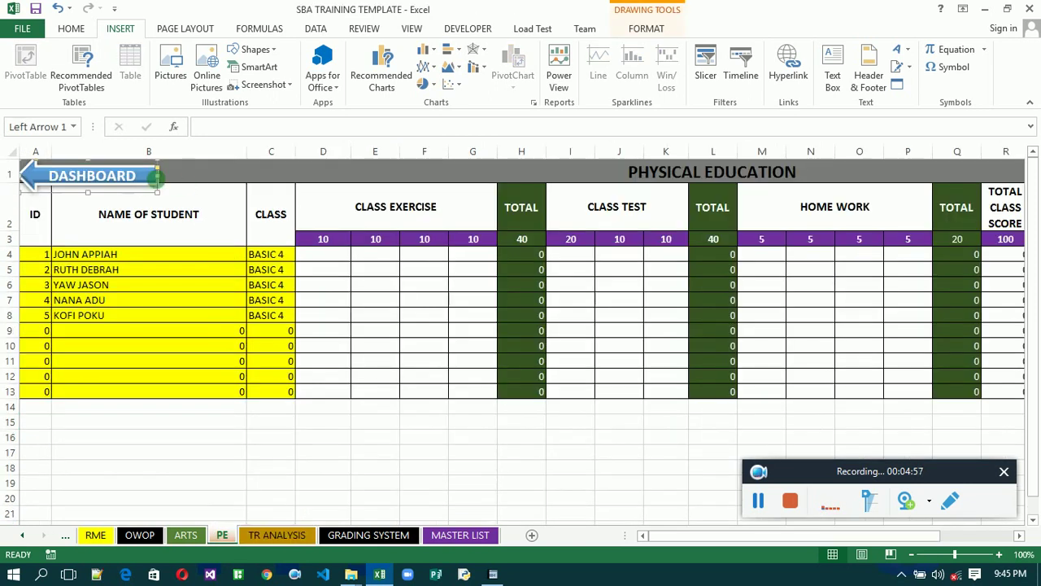
left_click(144, 210)
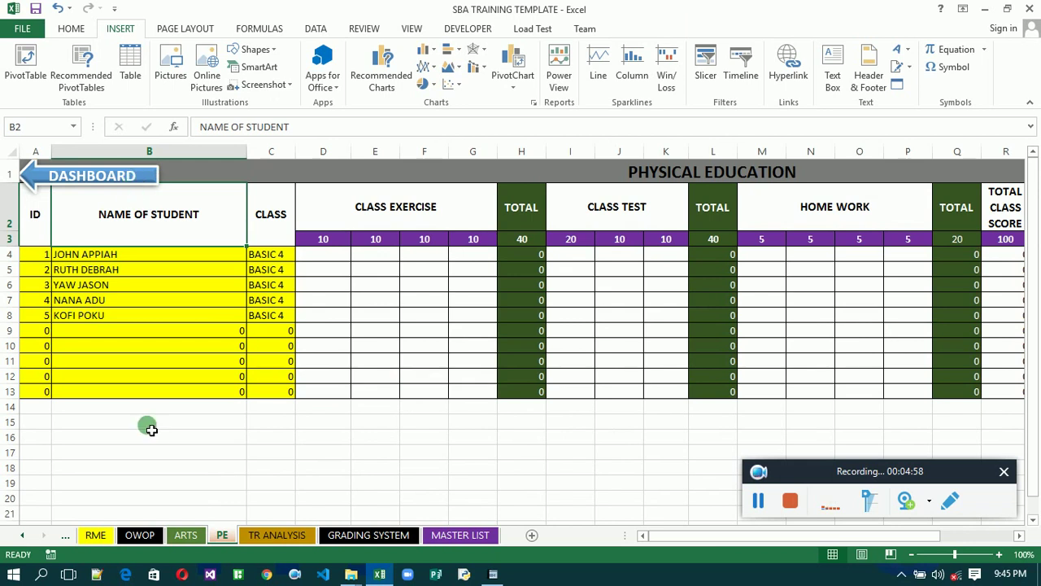
left_click(187, 537)
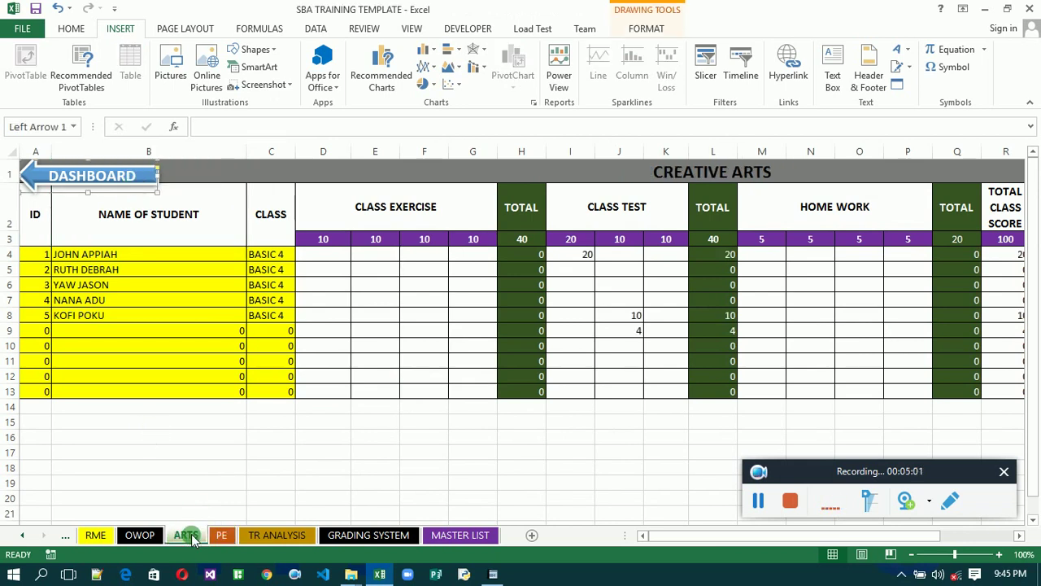
left_click(227, 245)
left_click(153, 194)
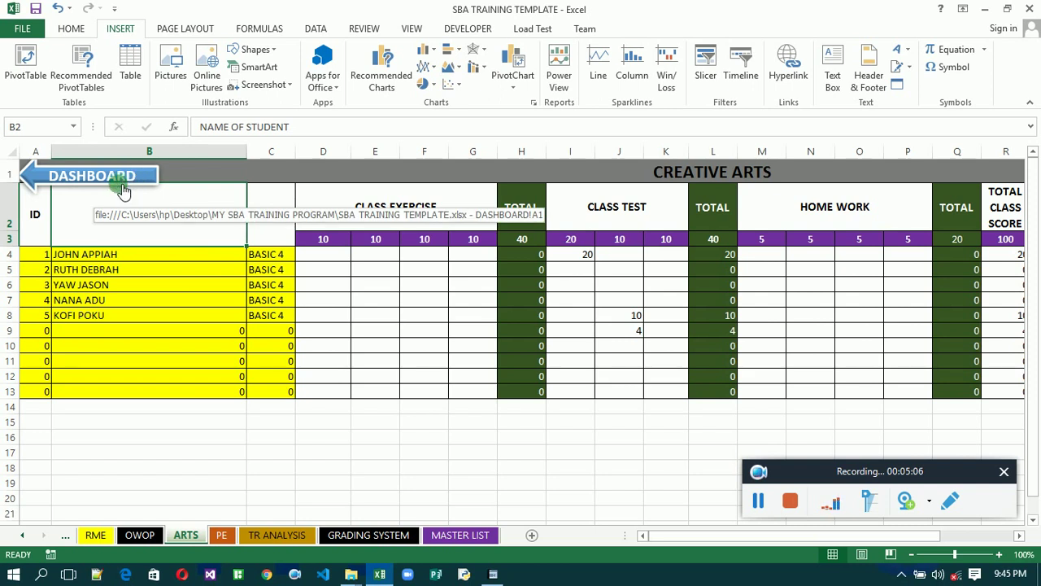
- Check the OWOP, RME, COMPUTING and HISTORY1 sheets and their DASHBOARD arrows
left_click(140, 535)
left_click(162, 194)
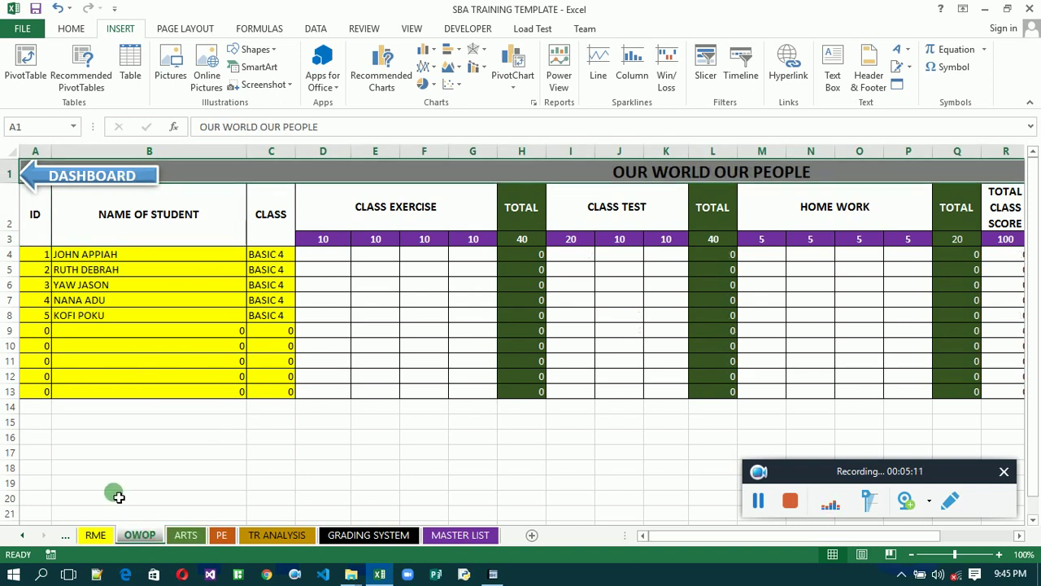
left_click(96, 536)
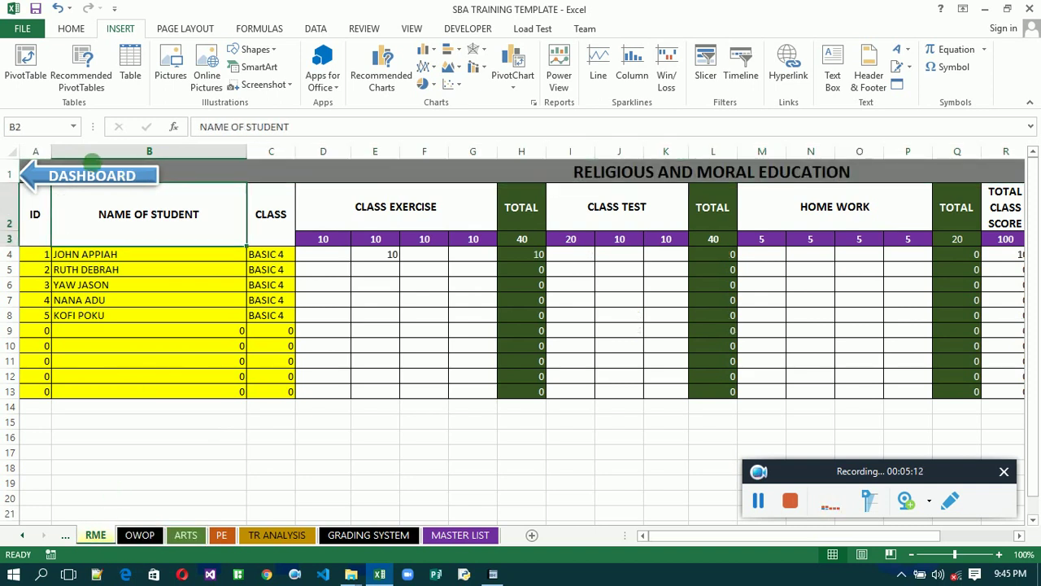
left_click(65, 535)
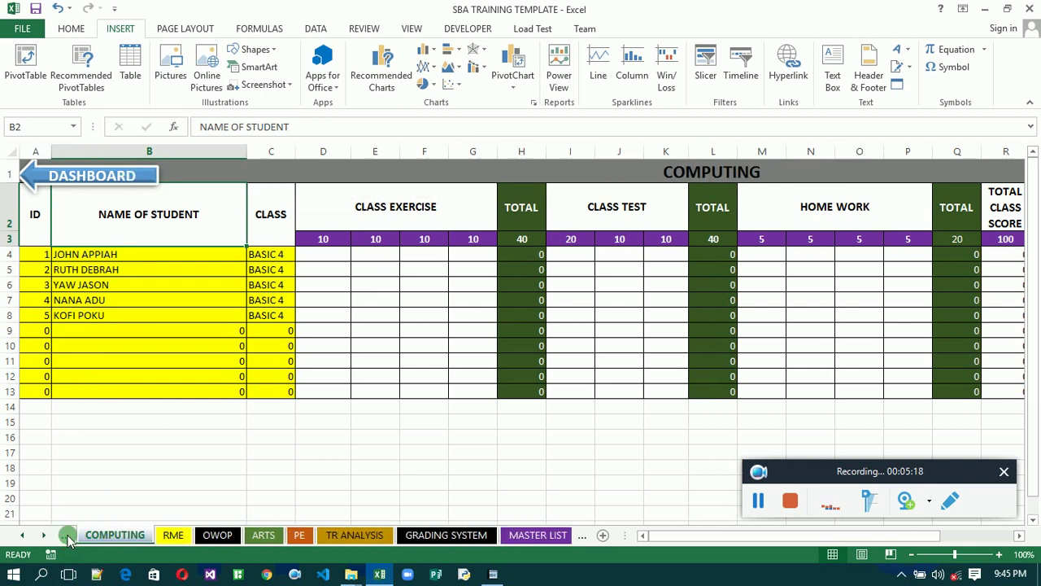
left_click(67, 535)
left_click(108, 176, "ctrl")
left_click(107, 191)
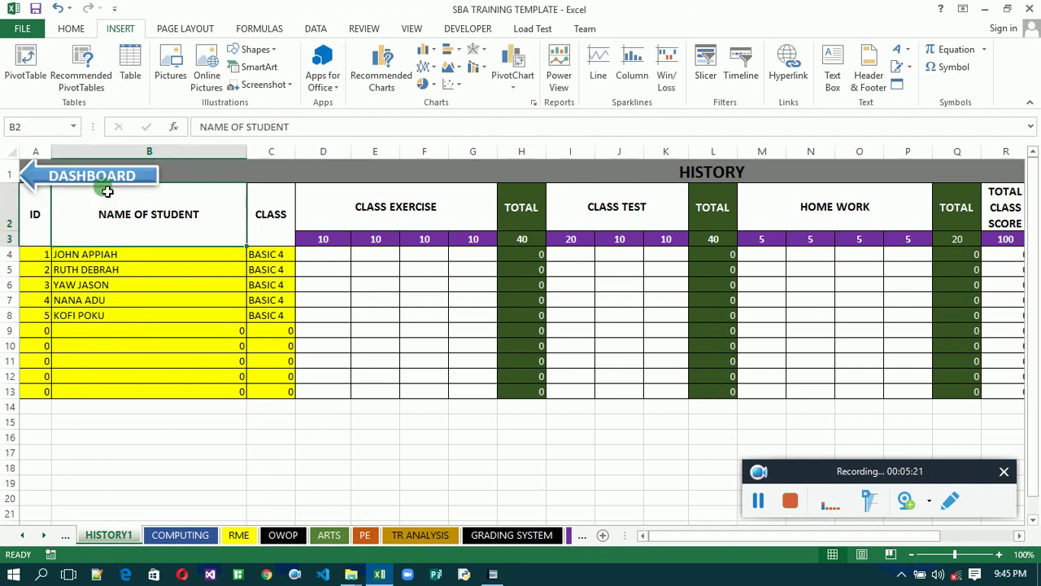
- Step through GHA. LANG., SCIENCE, MATHS and ENGLISH, ending on STUDENT INFO LIST
left_click(67, 535)
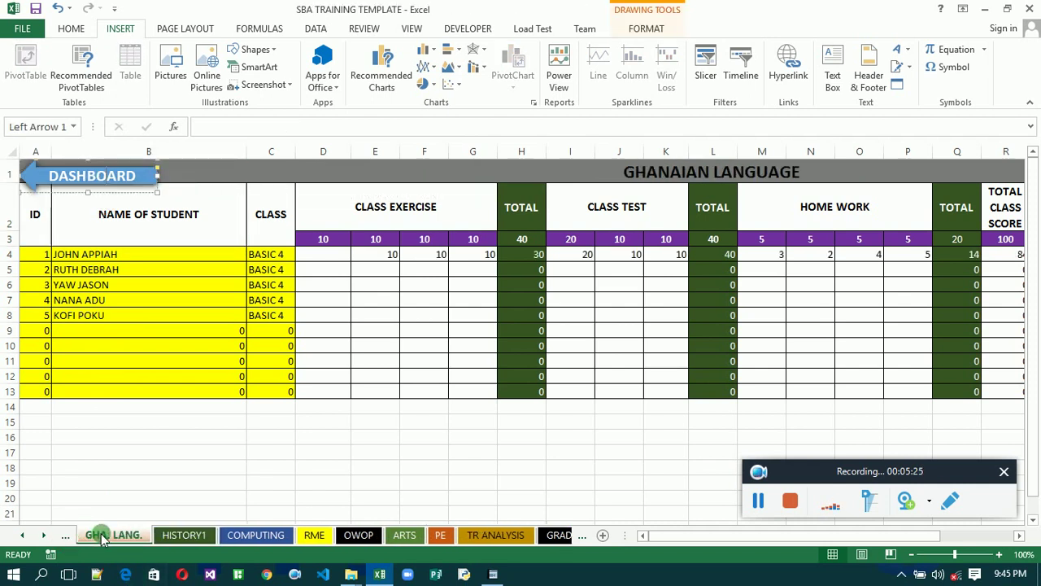
left_click(98, 233)
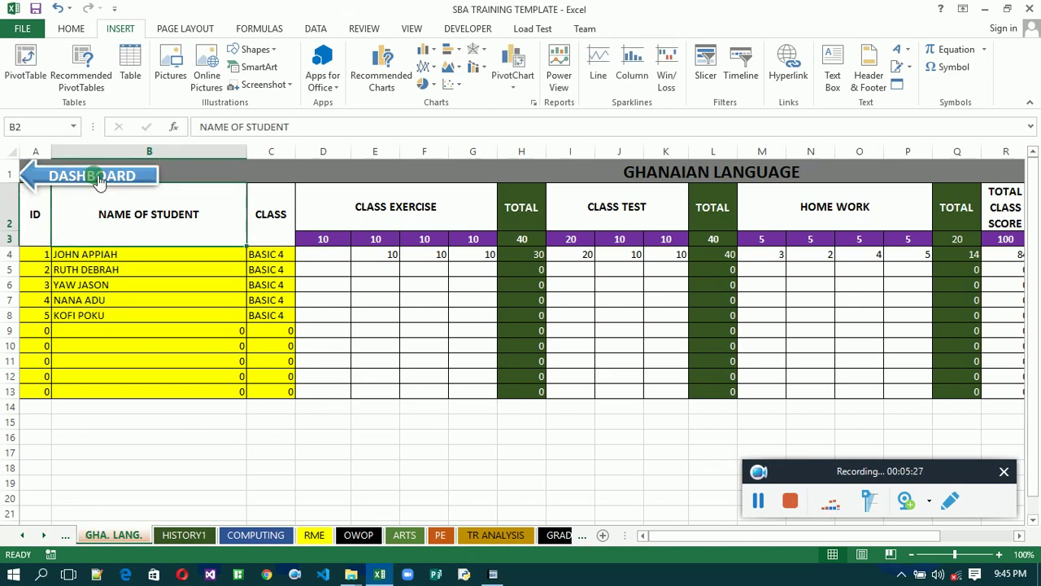
left_click(66, 536)
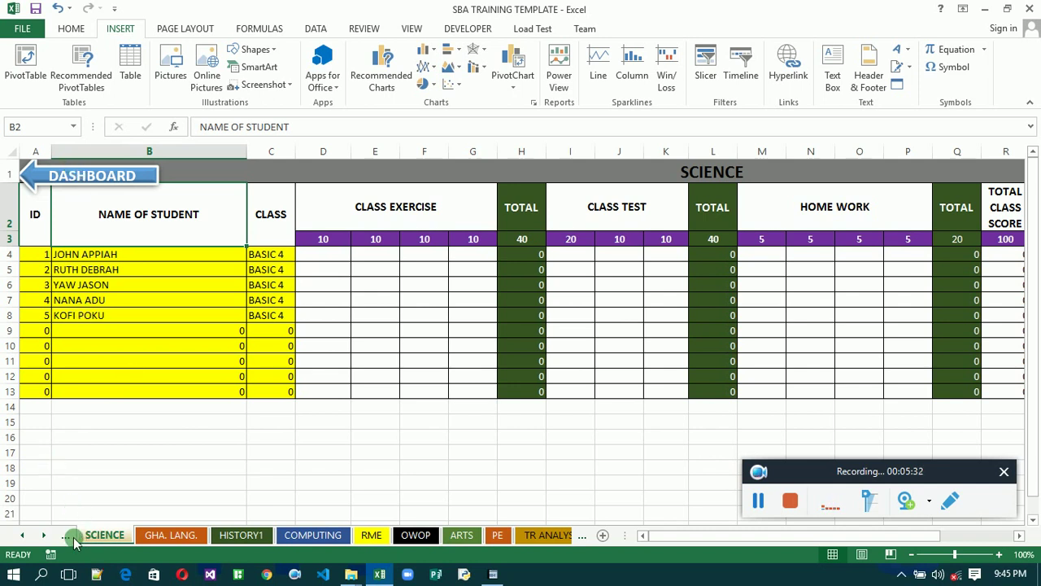
left_click(67, 535)
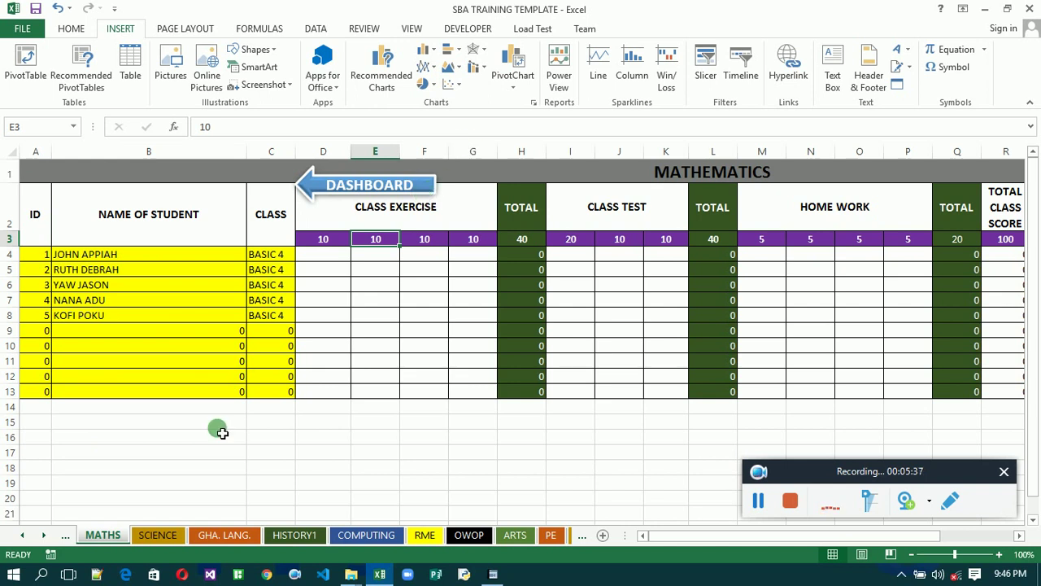
left_click(65, 536)
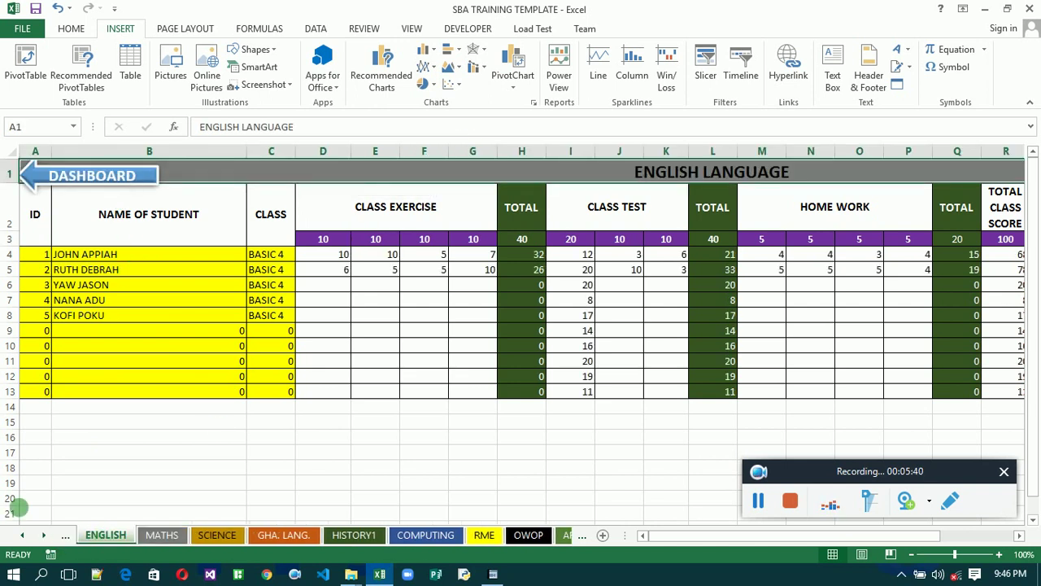
left_click(65, 535)
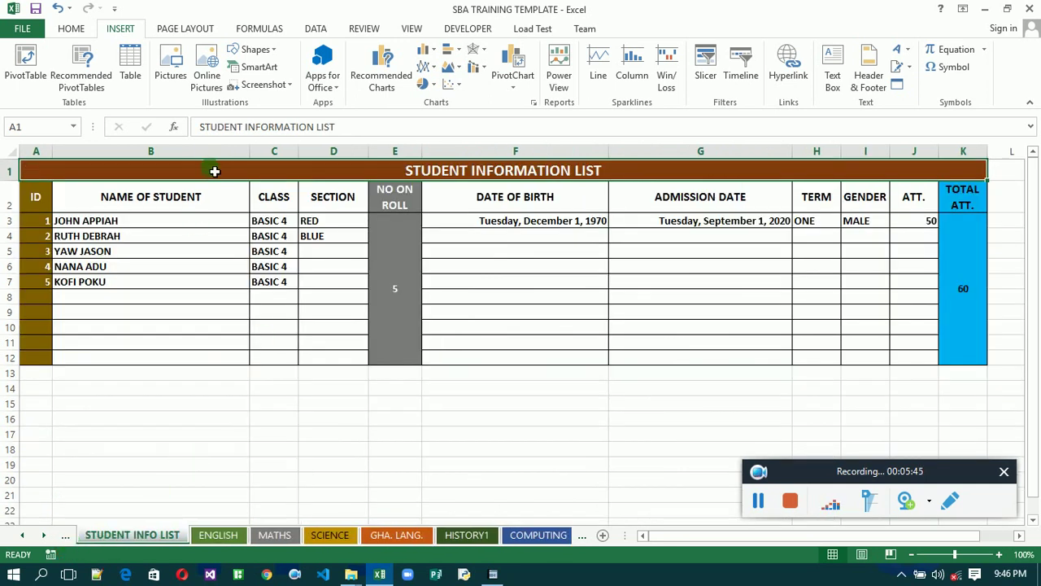
- Paste the DASHBOARD arrow onto STUDENT INFO LIST above the NAME OF STUDENT heading
key("ctrl+v")
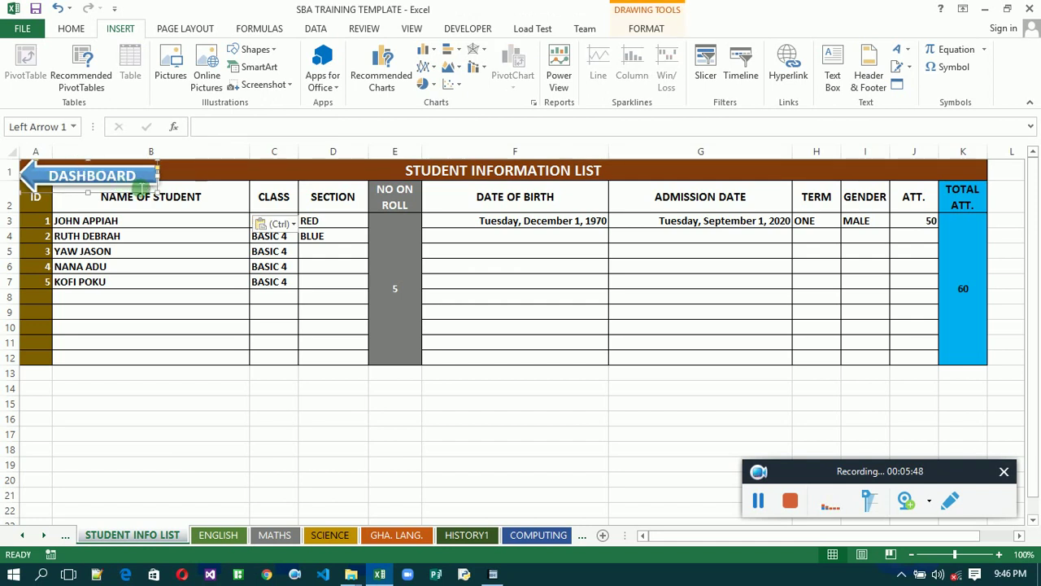
left_click_drag(155, 185, 214, 185)
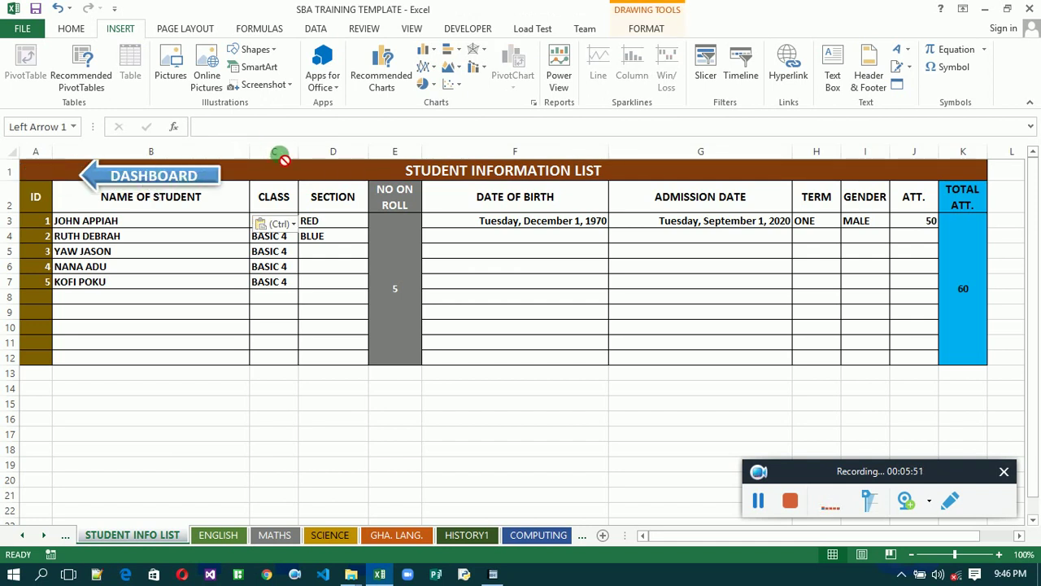
left_click_drag(275, 155, 275, 167)
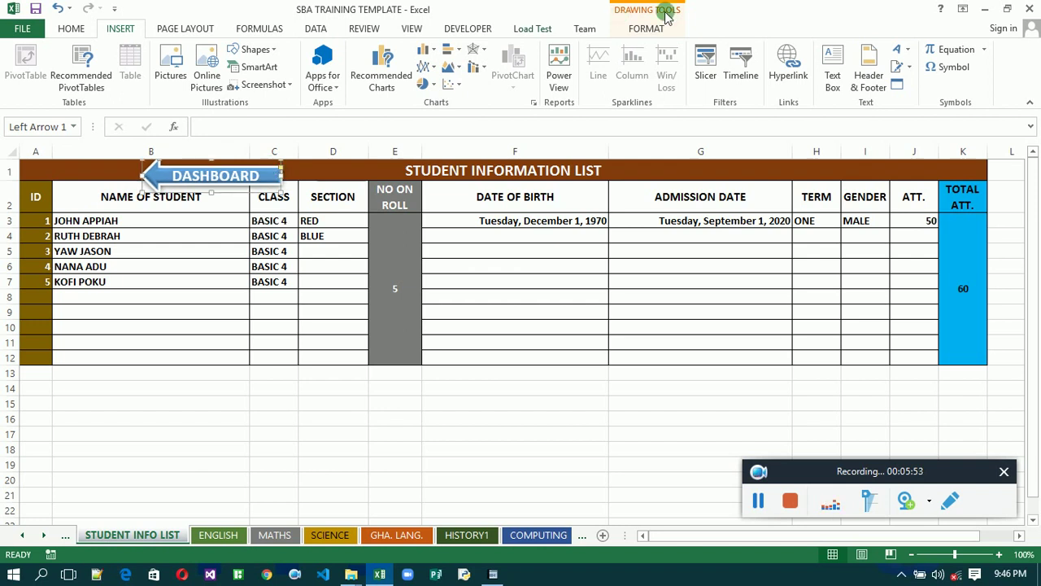
- Hyperlink the arrow to the DASHBOARD sheet in this workbook, then go to DASHBOARD
left_click(786, 65)
left_click(278, 181)
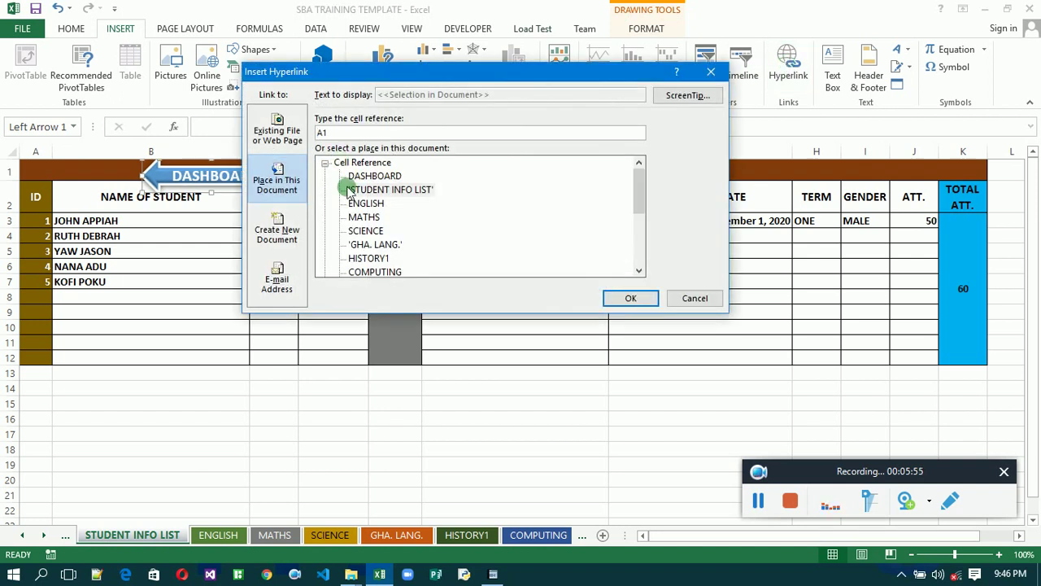
double_click(386, 177)
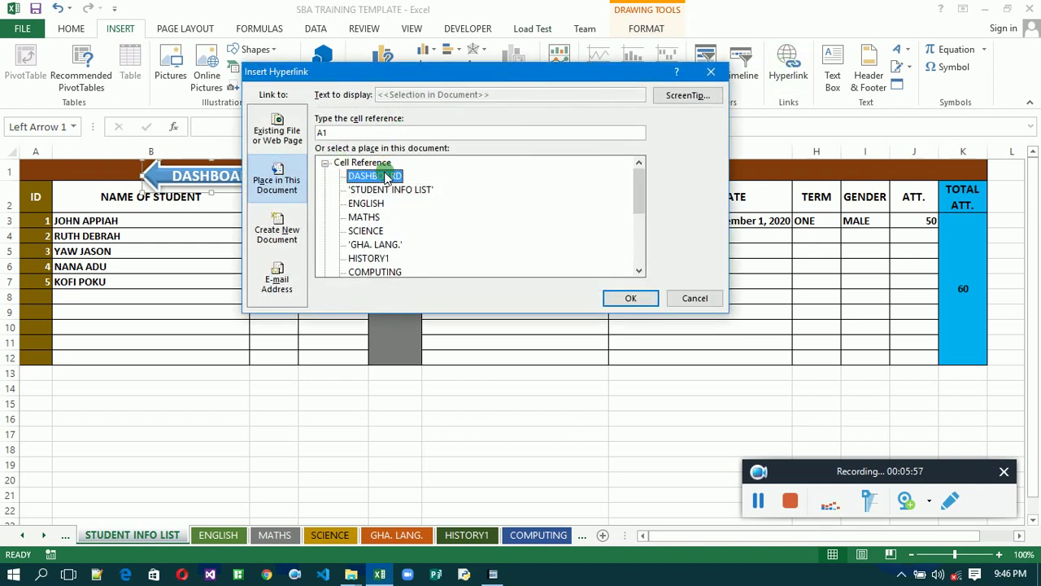
left_click(385, 178)
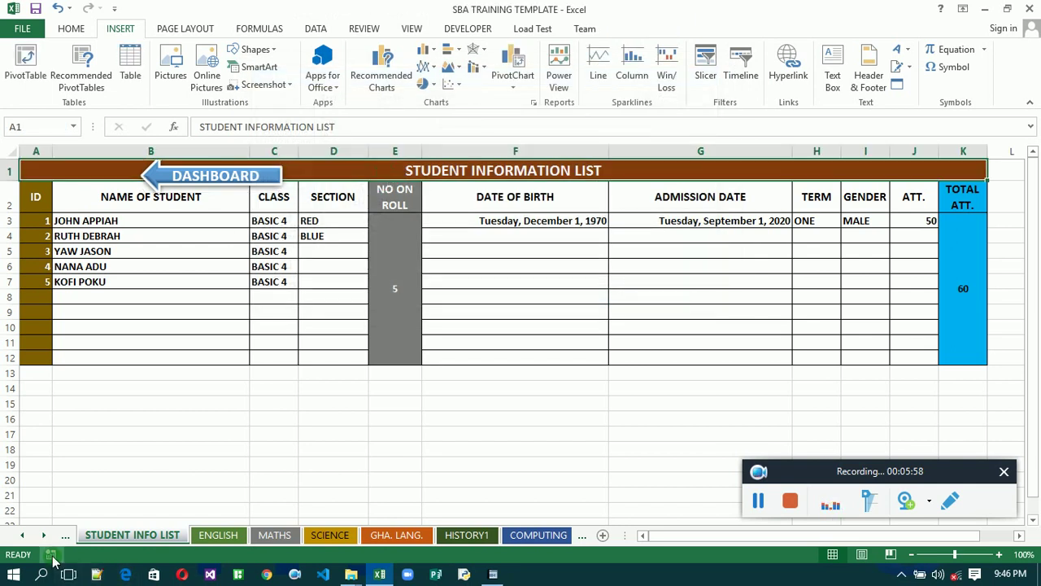
left_click(65, 535)
- Test the MATHEMATICS and COMPUTING buttons and their sheets' DASHBOARD arrows back
left_click(95, 539)
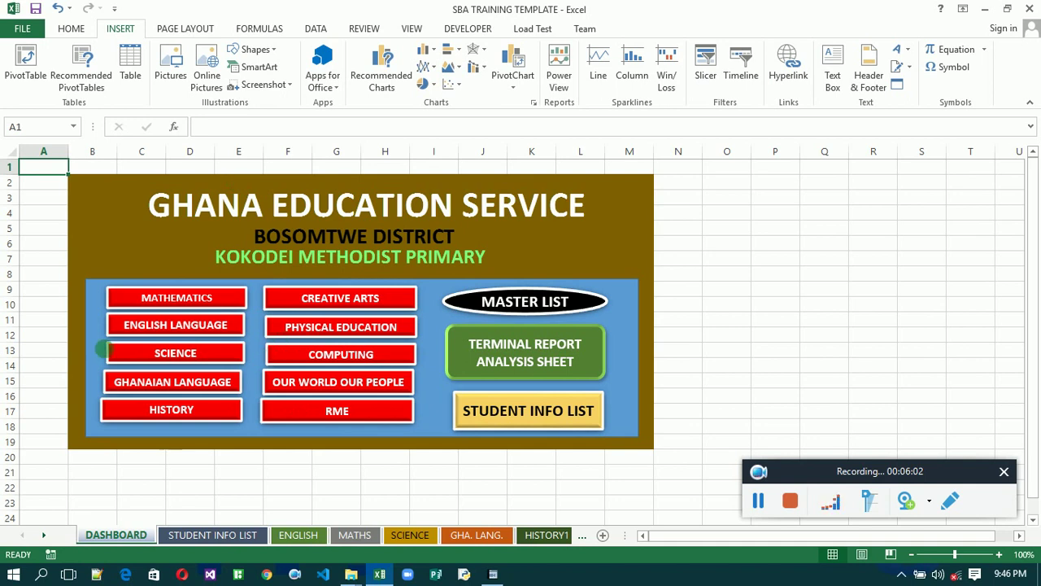
left_click(169, 260)
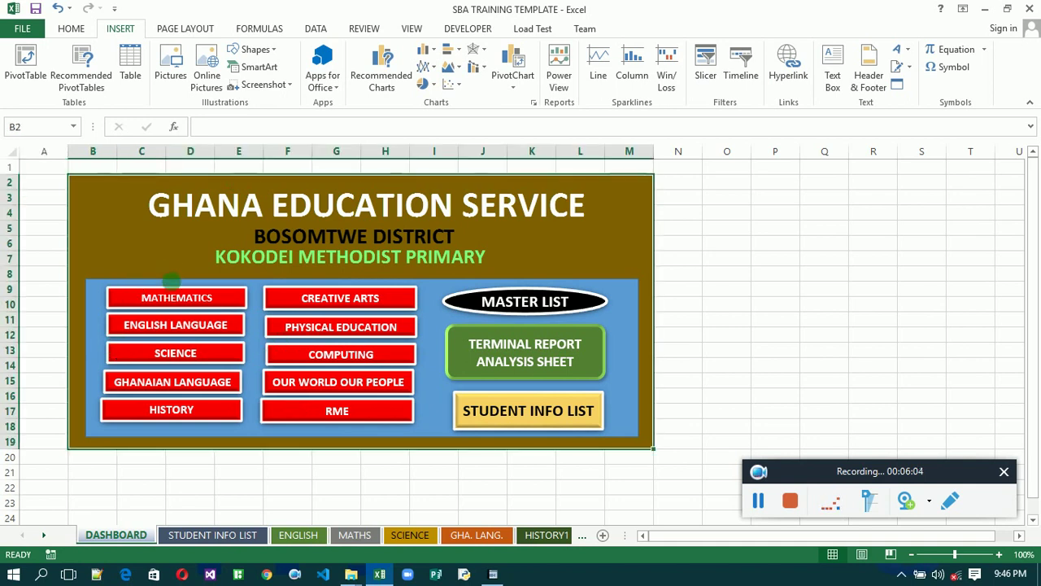
left_click(184, 298)
left_click(358, 186)
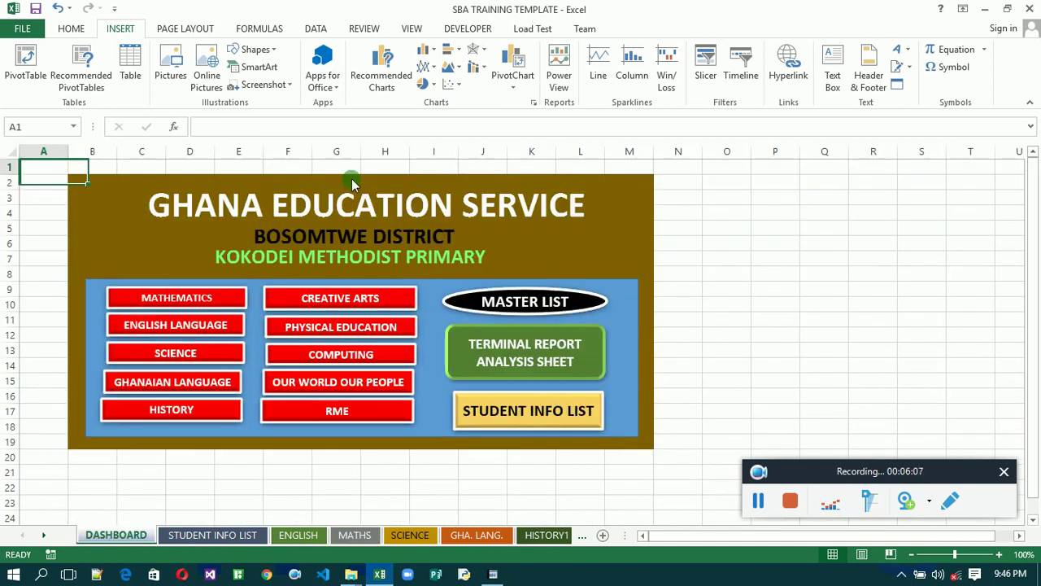
left_click(407, 355)
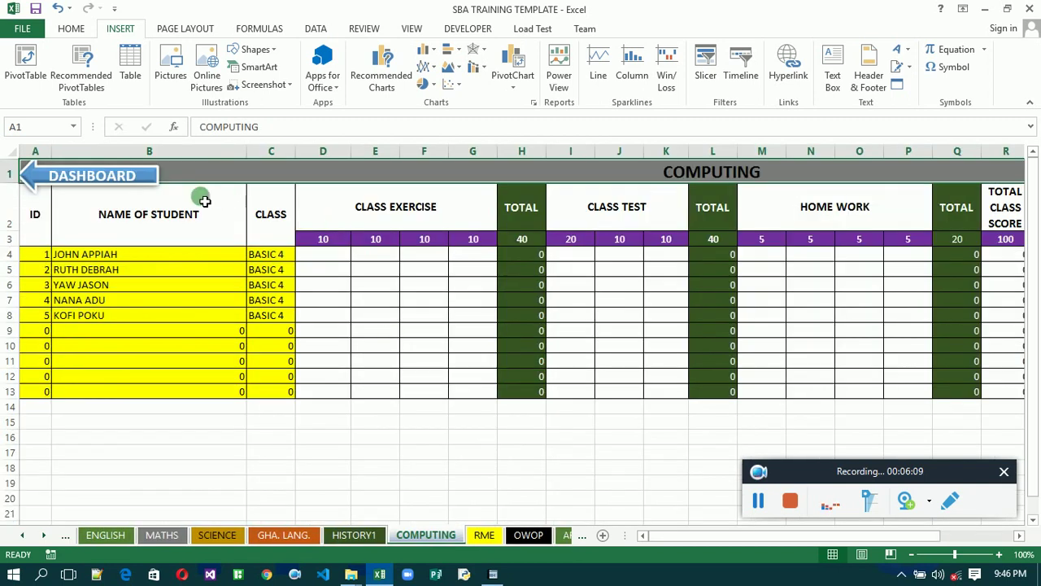
left_click(135, 174)
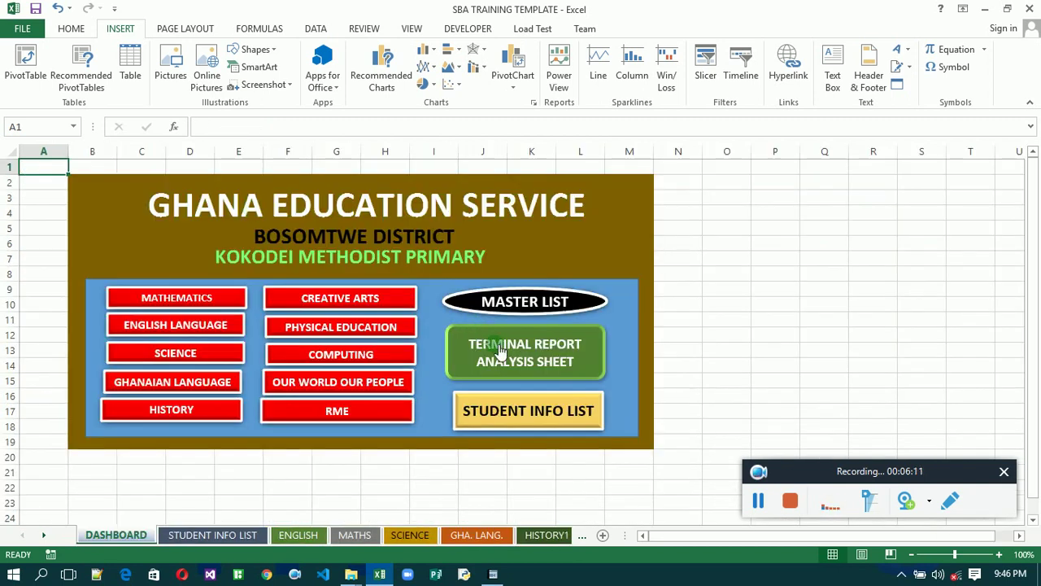
- Test the TERMINAL REPORT ANALYSIS and STUDENT INFO LIST round trips from the dashboard
left_click(497, 351)
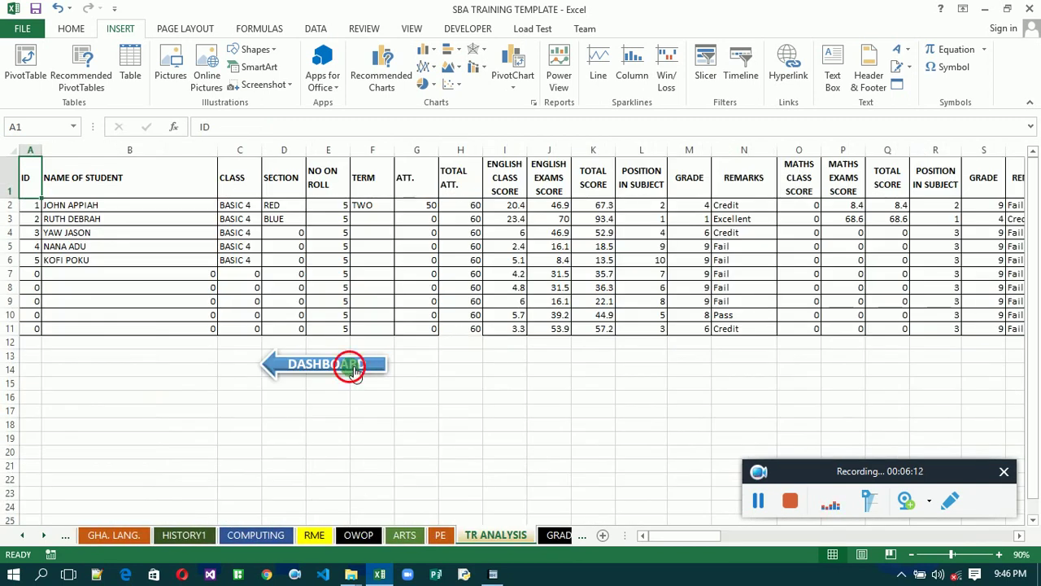
left_click(351, 368)
left_click(501, 407)
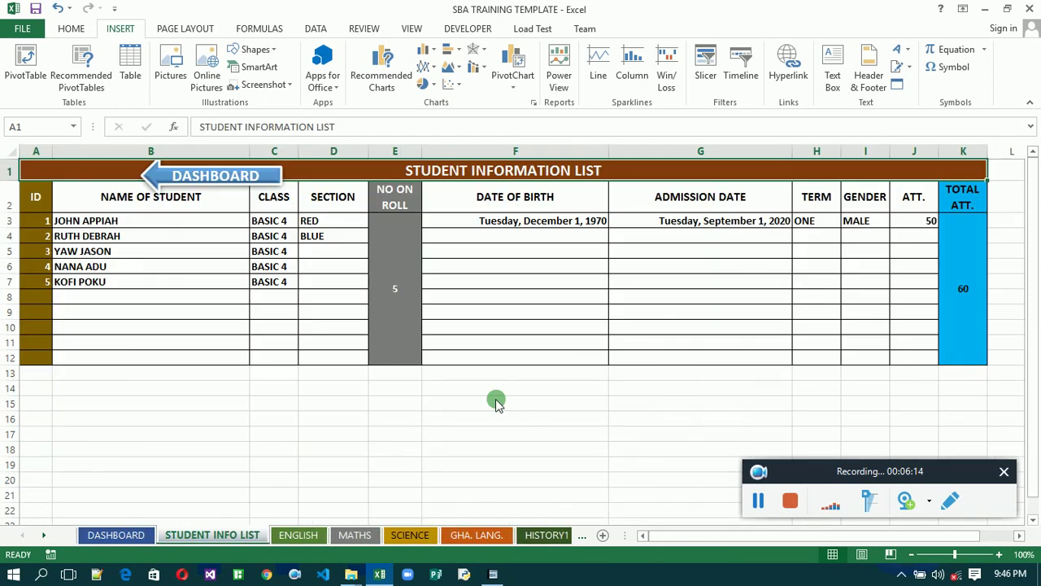
left_click(257, 179)
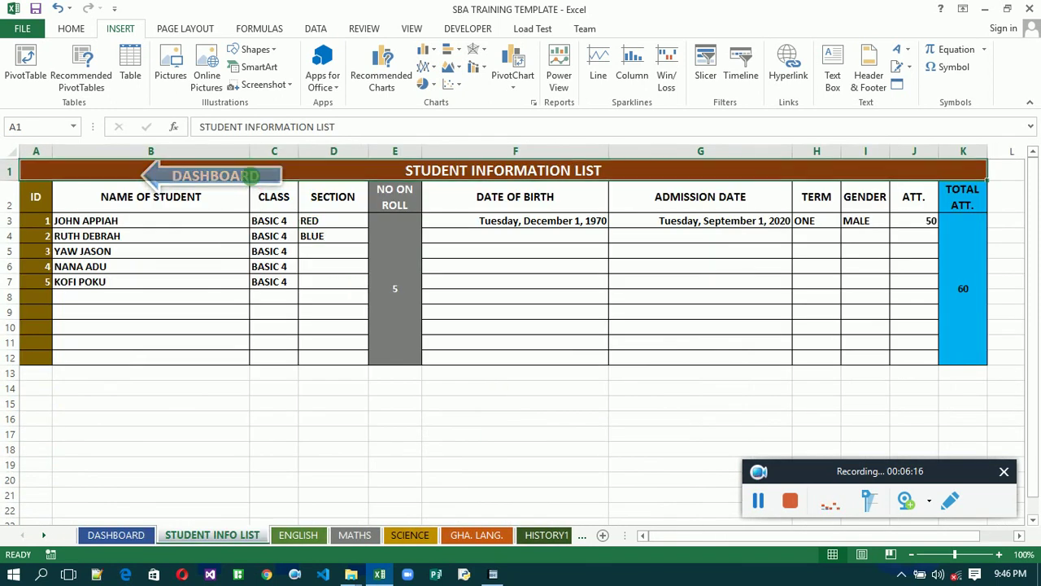
- Test the MASTER LIST and RME round trips, then open COMPUTING again
left_click(533, 313)
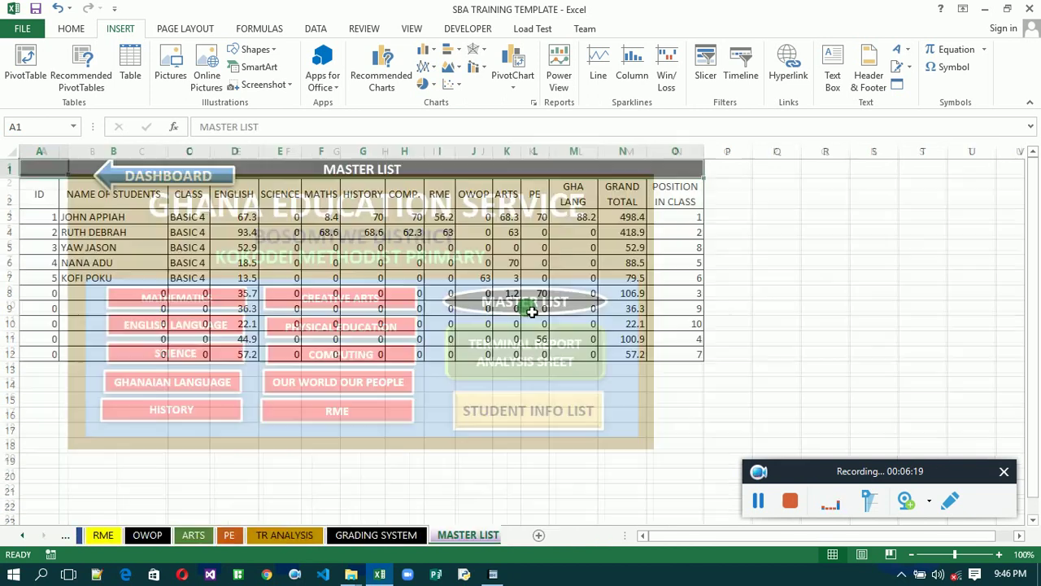
left_click(225, 179)
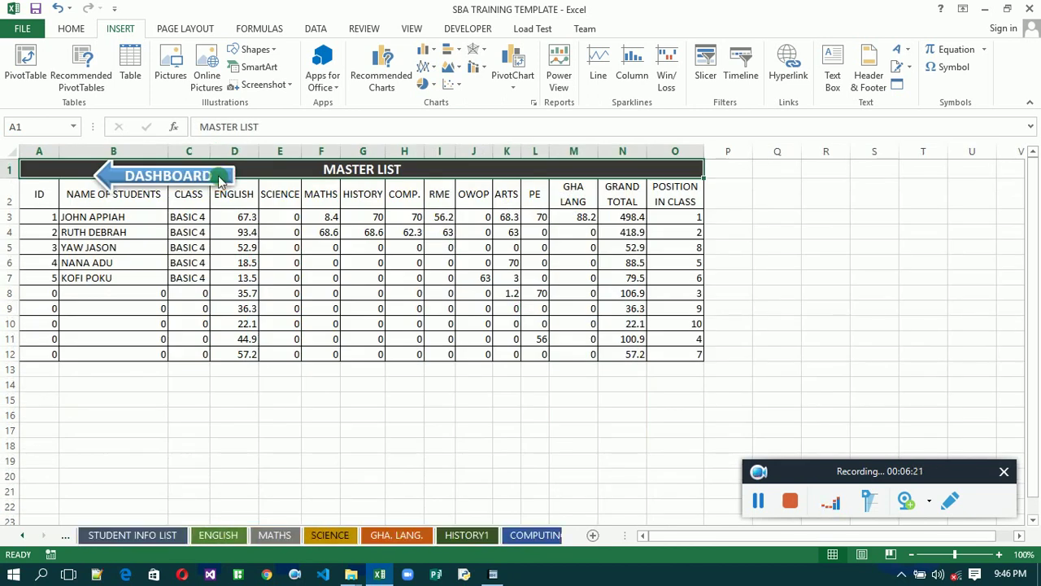
left_click(374, 407)
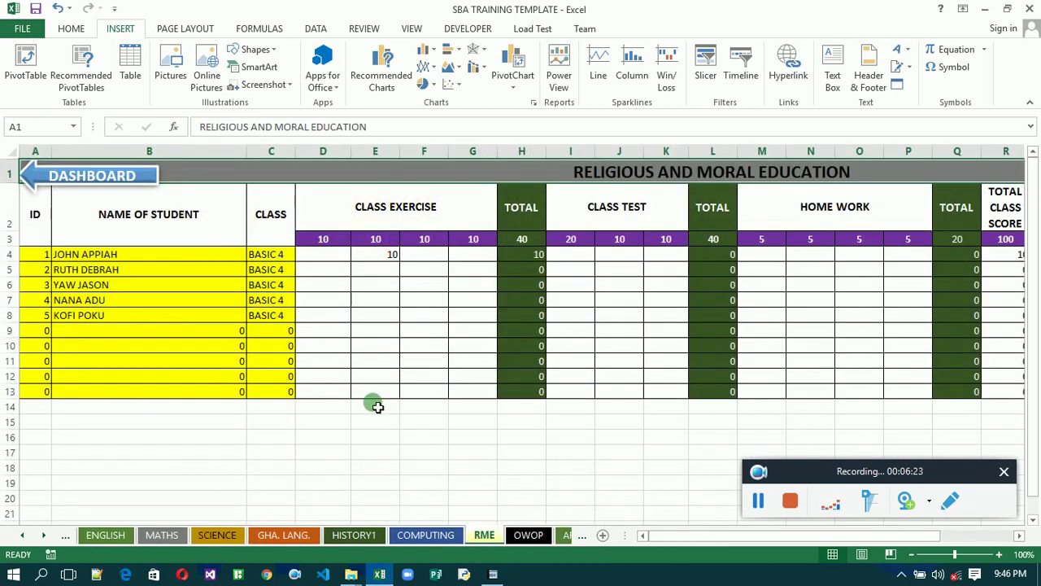
left_click(147, 178)
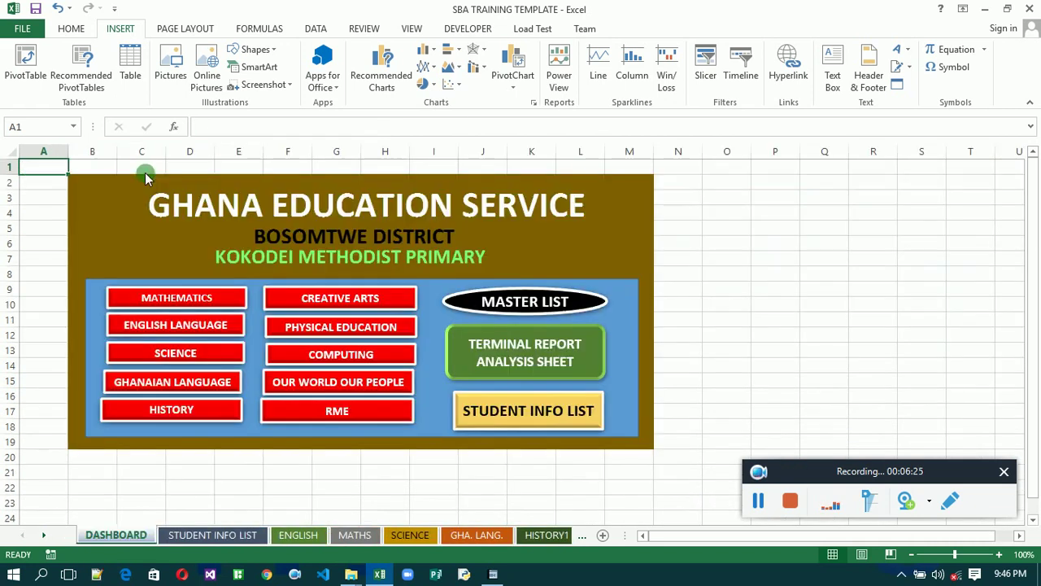
left_click(398, 357)
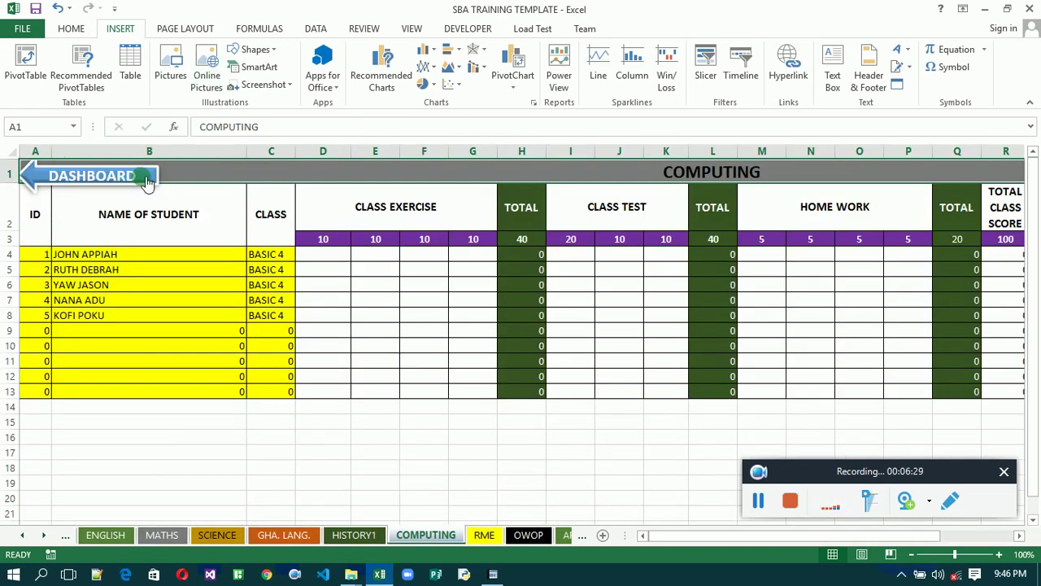
- Use the COMPUTING sheet's DASHBOARD arrow to return to the DASHBOARD sheet
left_click(147, 177)
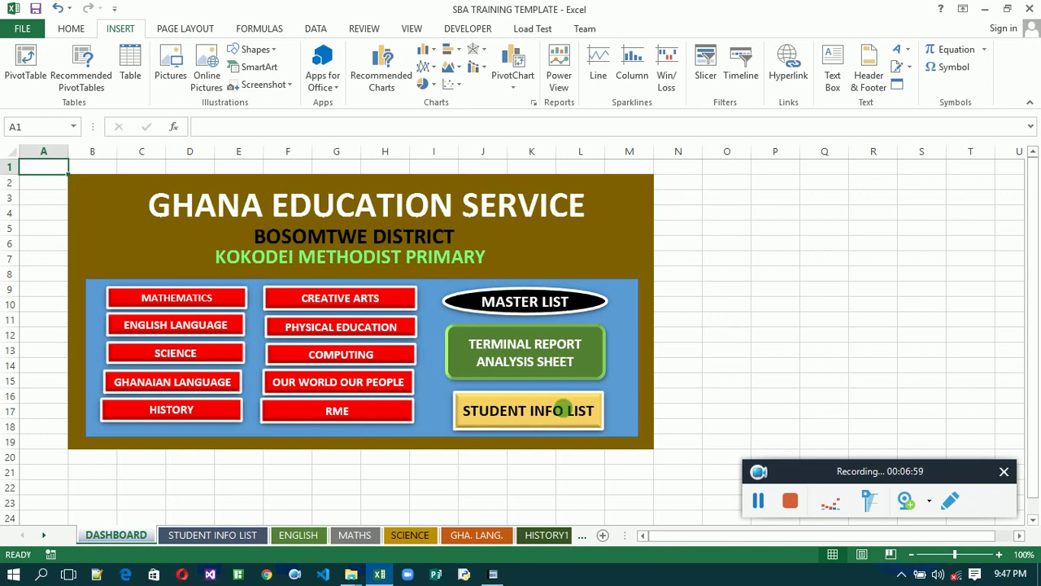
- Open the SCIENCE sheet and inspect the total formulas in H4 and L4
left_click(411, 535)
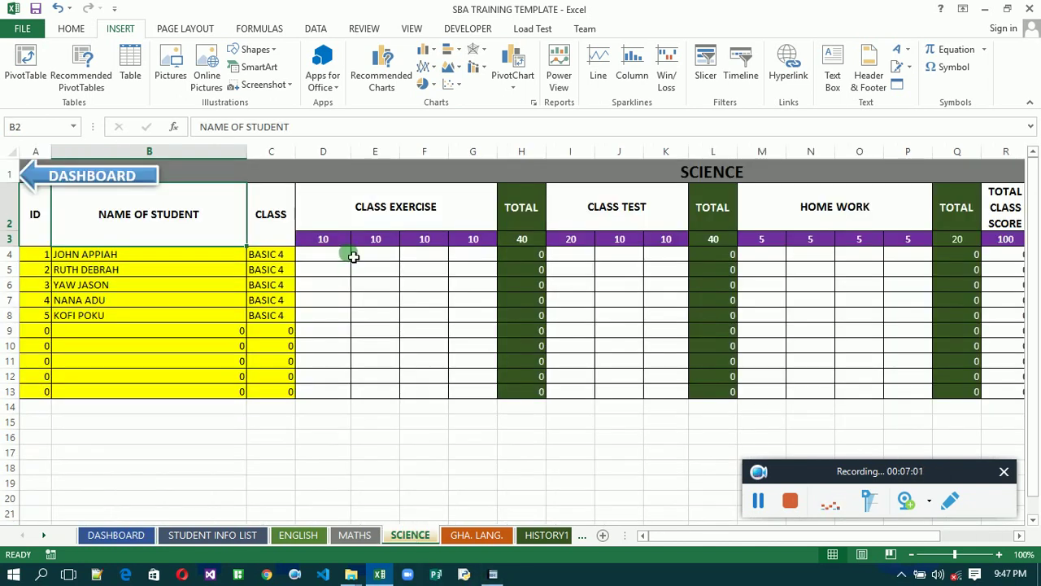
left_click(520, 259)
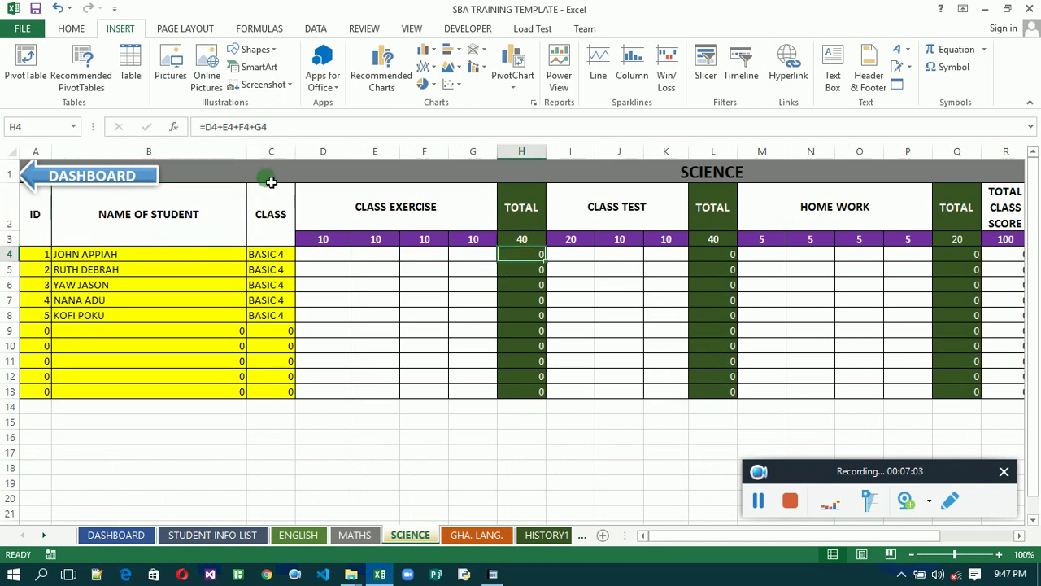
left_click(709, 257)
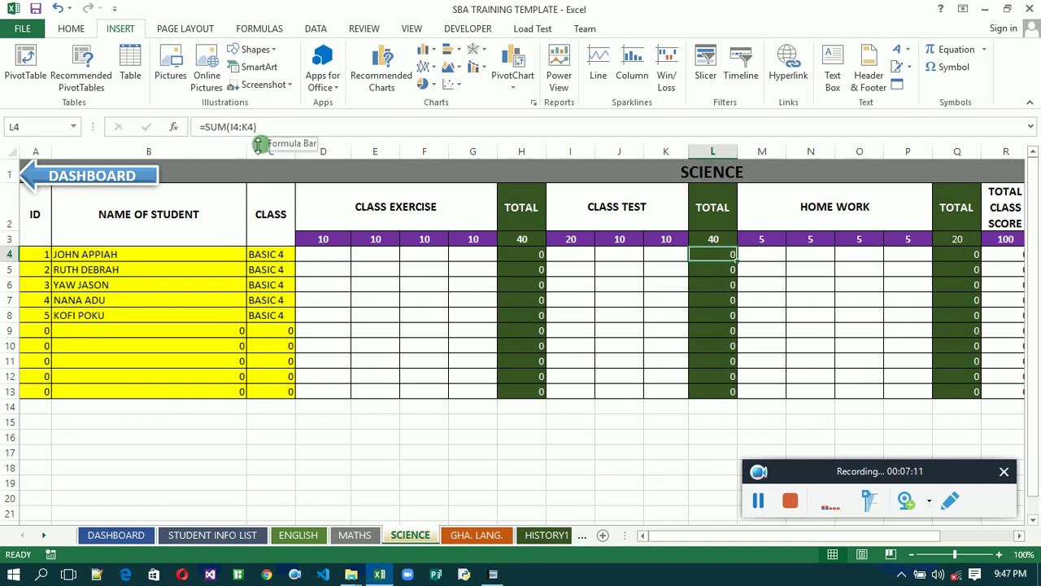
- Review C5's formula ='STUDENT INFO LIST'!C4, which shows BASIC 4, then select D6
left_click(261, 270)
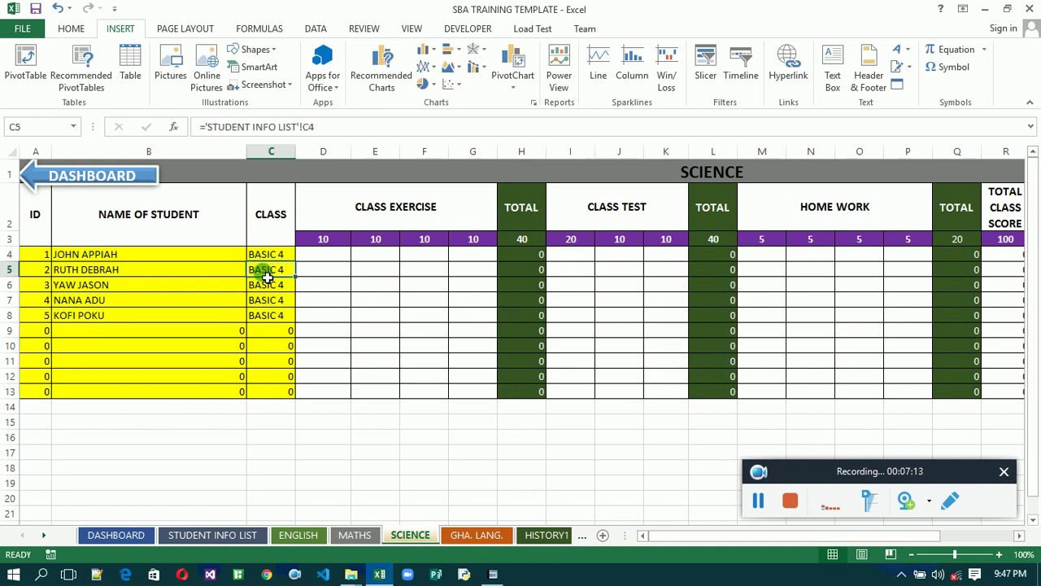
left_click(346, 130)
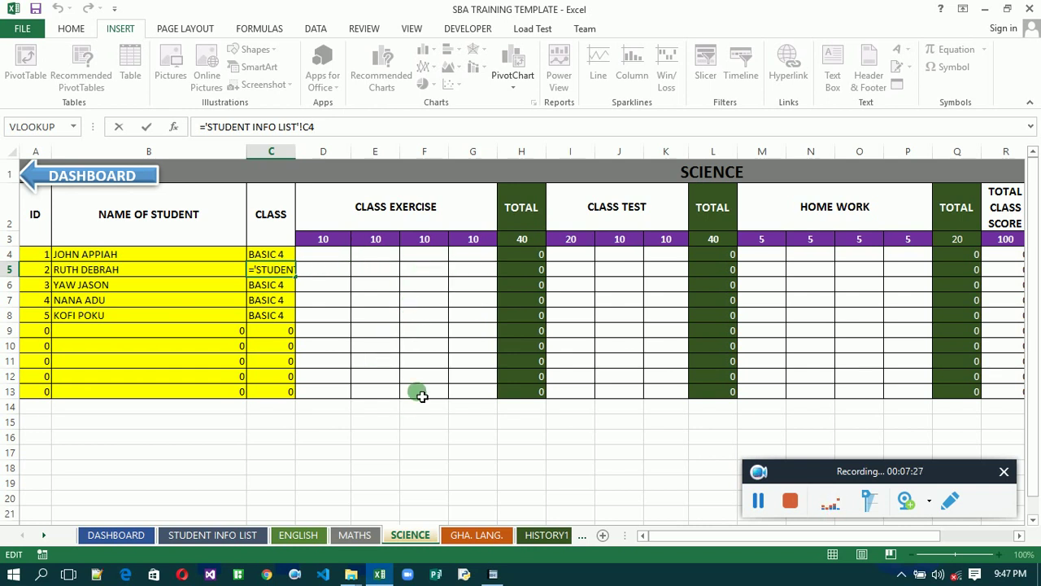
left_click(396, 330)
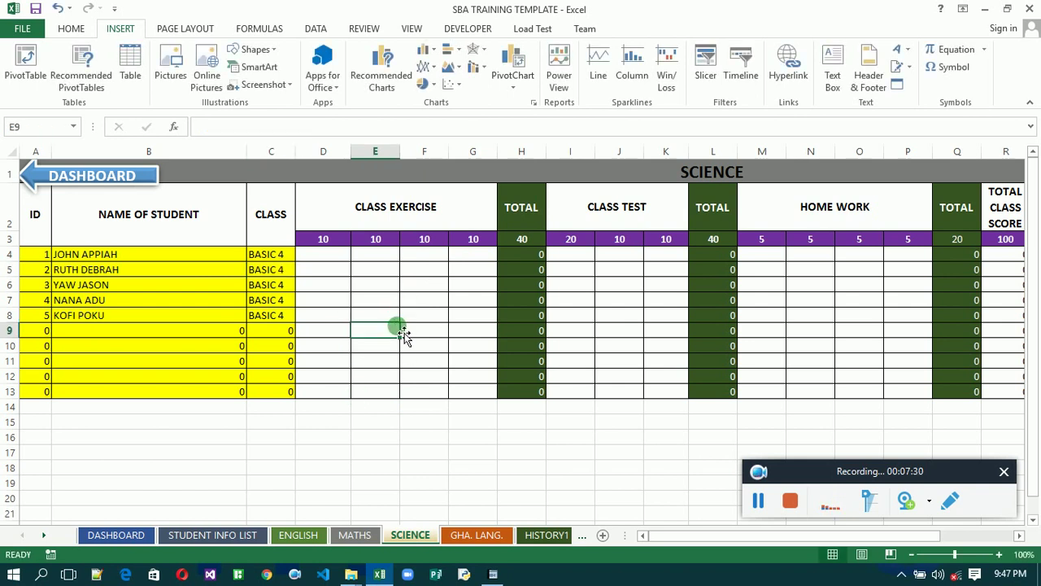
left_click(279, 274)
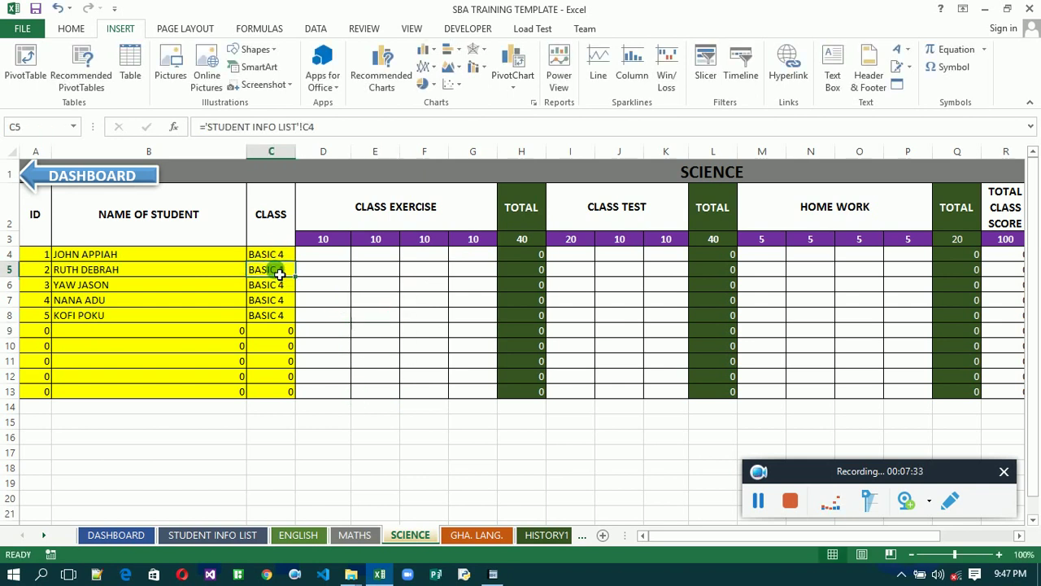
left_click(339, 283)
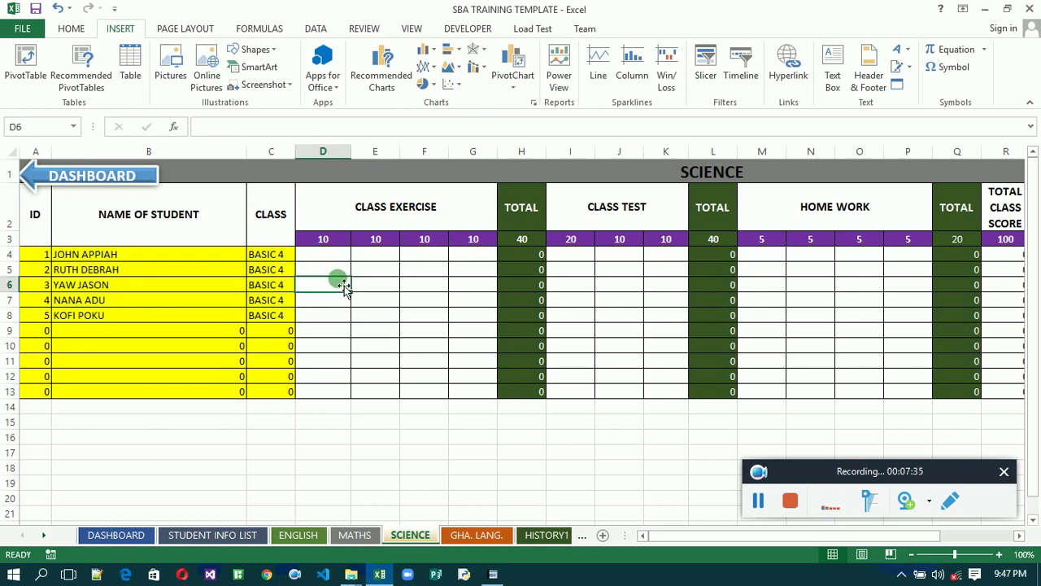